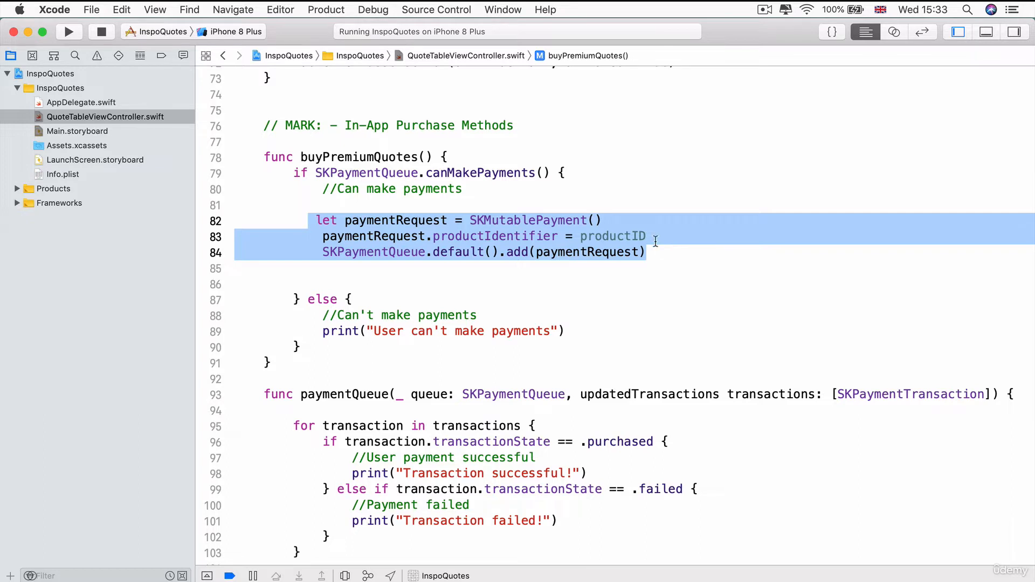
Highlight productID in the payment request and the paymentQueue function signature
{"action": "left_click", "coordinate": [649, 237]}
{"action": "left_click_drag", "start_coordinate": [648, 237], "coordinate": [580, 239]}
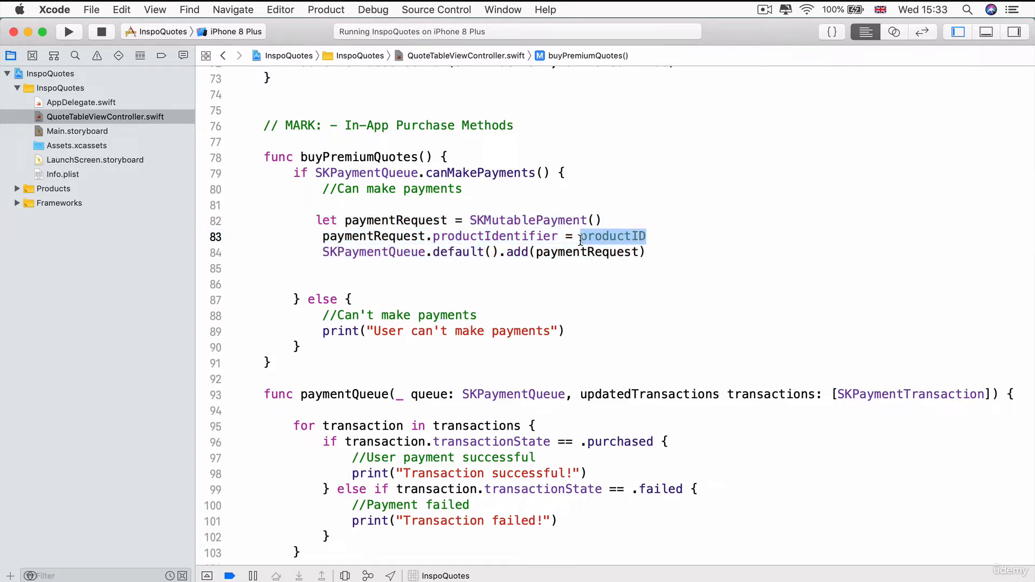
{"action": "scroll", "coordinate": [251, 200], "scroll_direction": "down", "scroll_amount": 5}
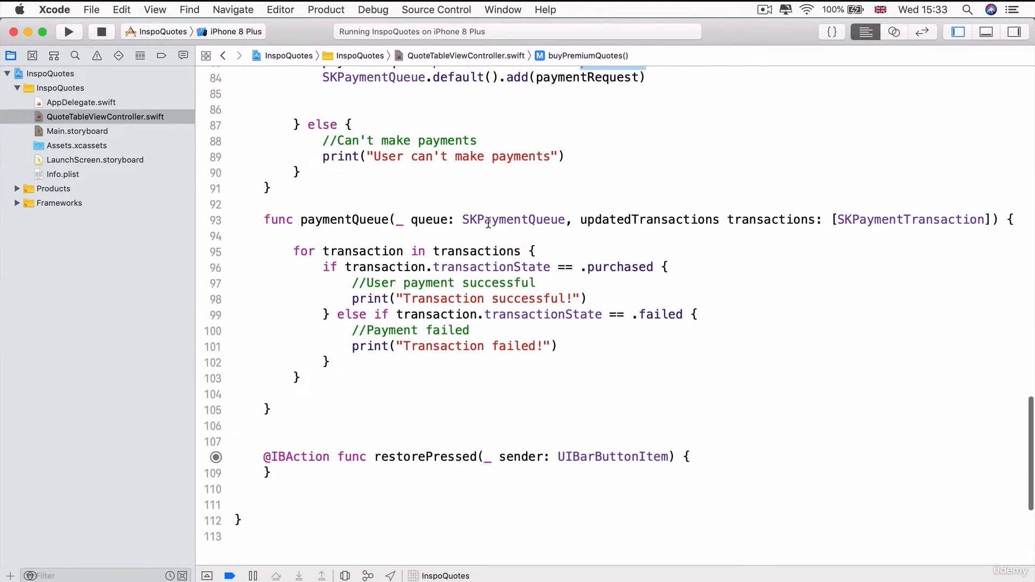
{"action": "left_click", "coordinate": [249, 218]}
{"action": "left_click_drag", "start_coordinate": [250, 217], "coordinate": [726, 216]}
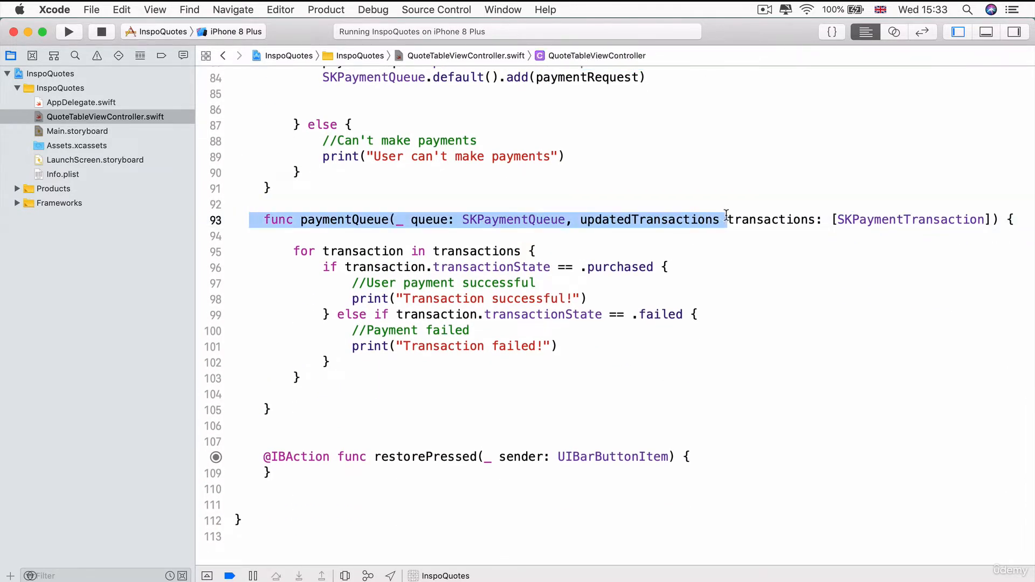
Check the SKPaymentTransactionObserver conformance and the transactions loop, then switch to Chrome
{"action": "scroll", "coordinate": [725, 215], "scroll_direction": "up", "scroll_amount": 20}
{"action": "double_click", "coordinate": [728, 249]}
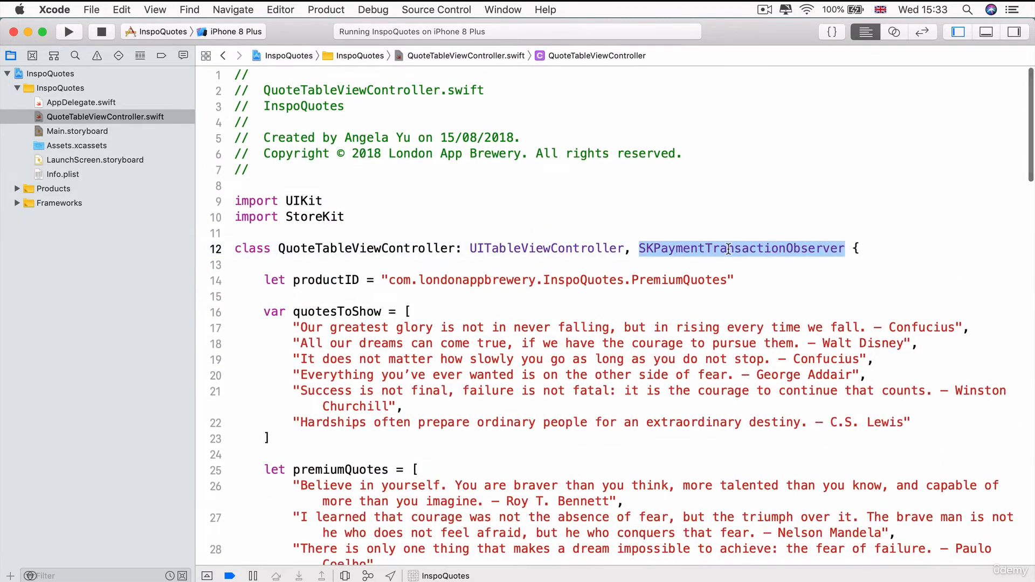
{"action": "scroll", "coordinate": [728, 249], "scroll_direction": "down", "scroll_amount": 20}
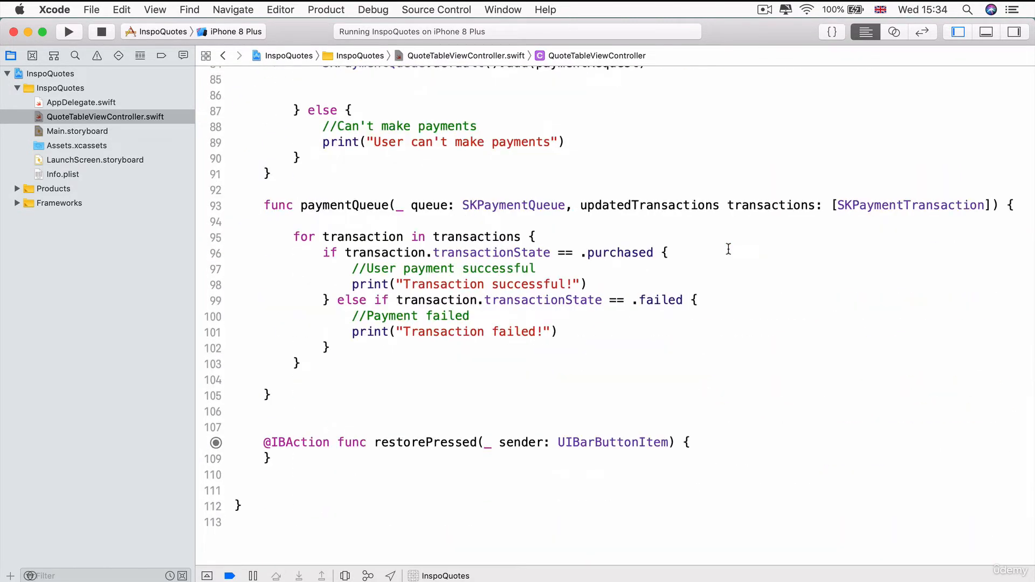
{"action": "left_click_drag", "start_coordinate": [292, 237], "coordinate": [697, 345]}
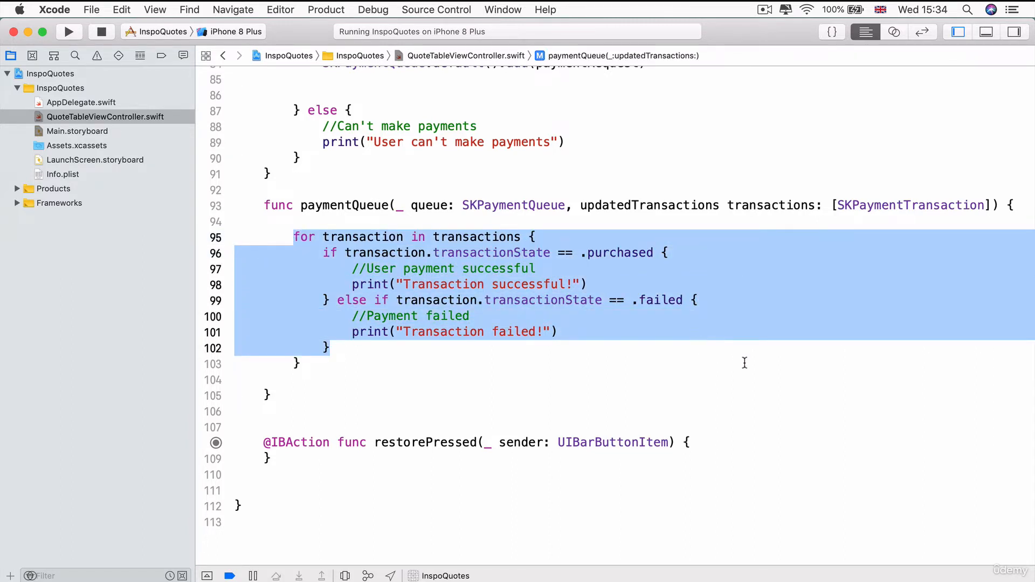
{"action": "left_click", "coordinate": [754, 370]}
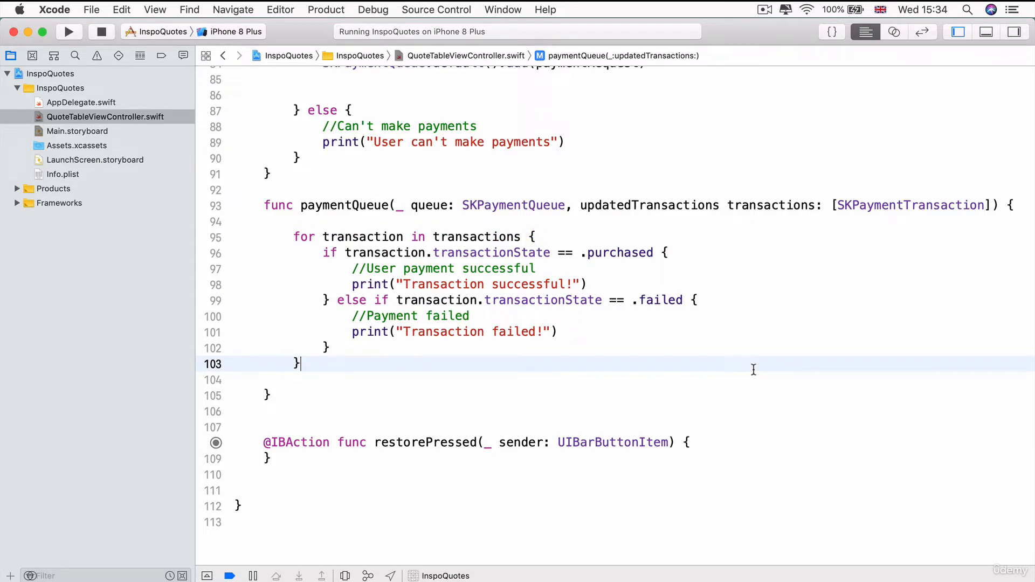
{"action": "key", "text": "super+Tab"}
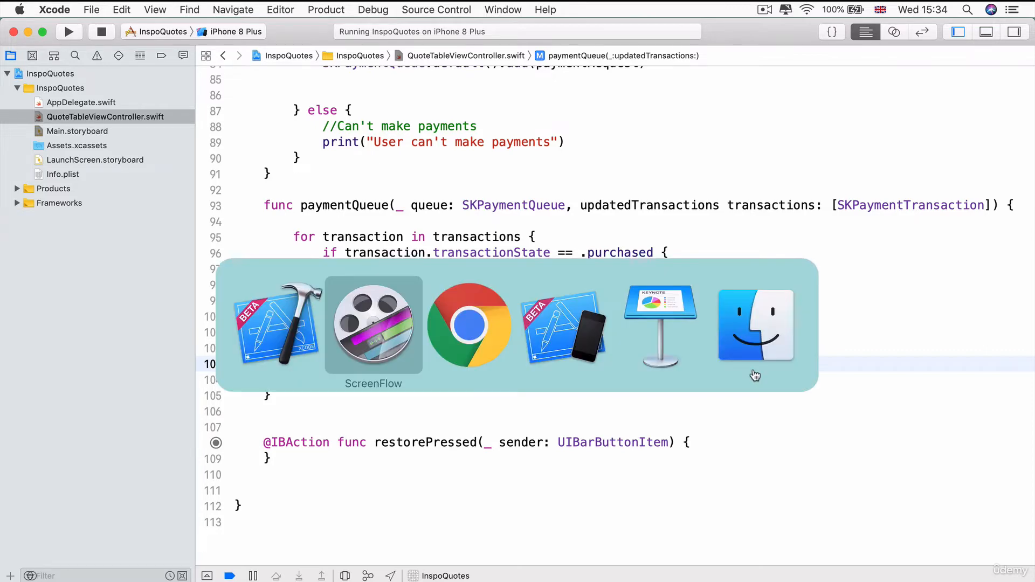
Go to Users and Roles > Sandbox Testers in App Store Connect and add a new tester
{"action": "key", "text": "super+Tab"}
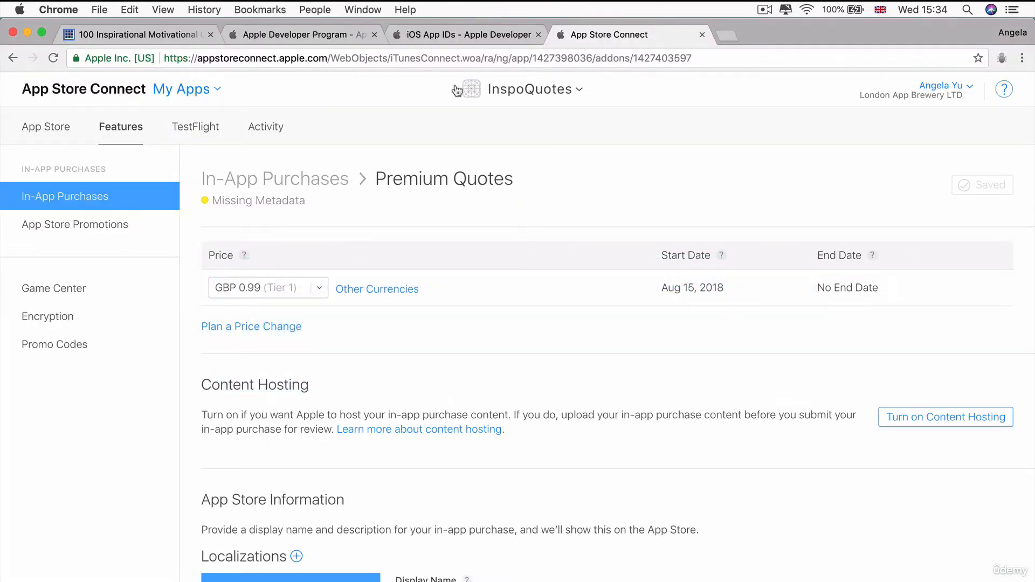
{"action": "left_click", "coordinate": [190, 89]}
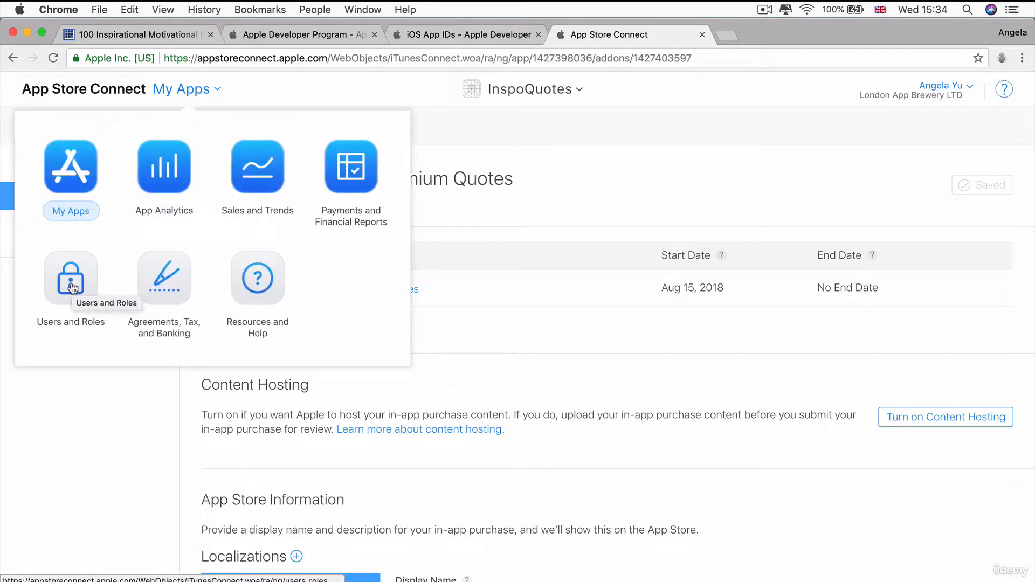
{"action": "left_click", "coordinate": [219, 91]}
{"action": "left_click", "coordinate": [219, 92]}
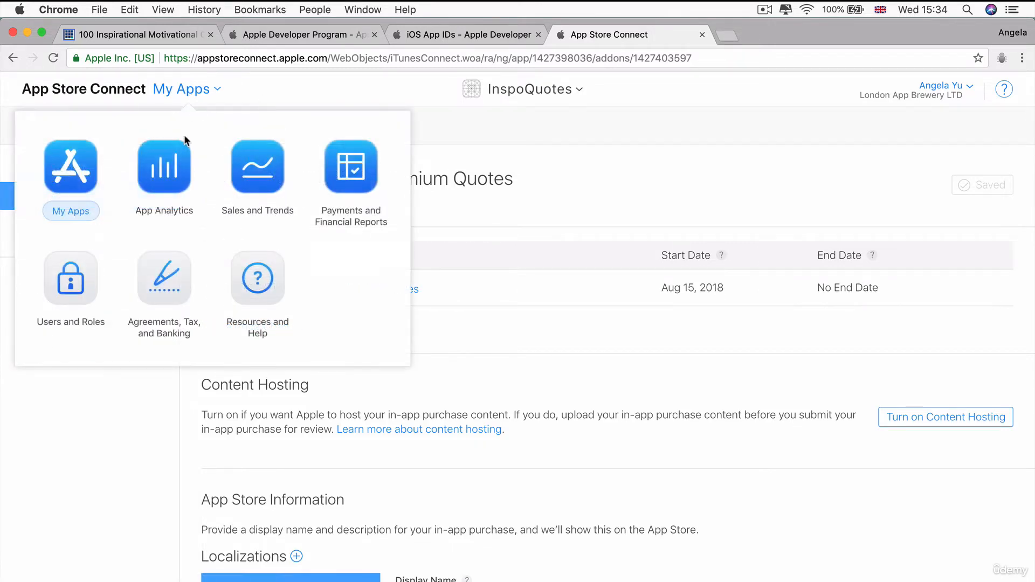
{"action": "left_click", "coordinate": [83, 291]}
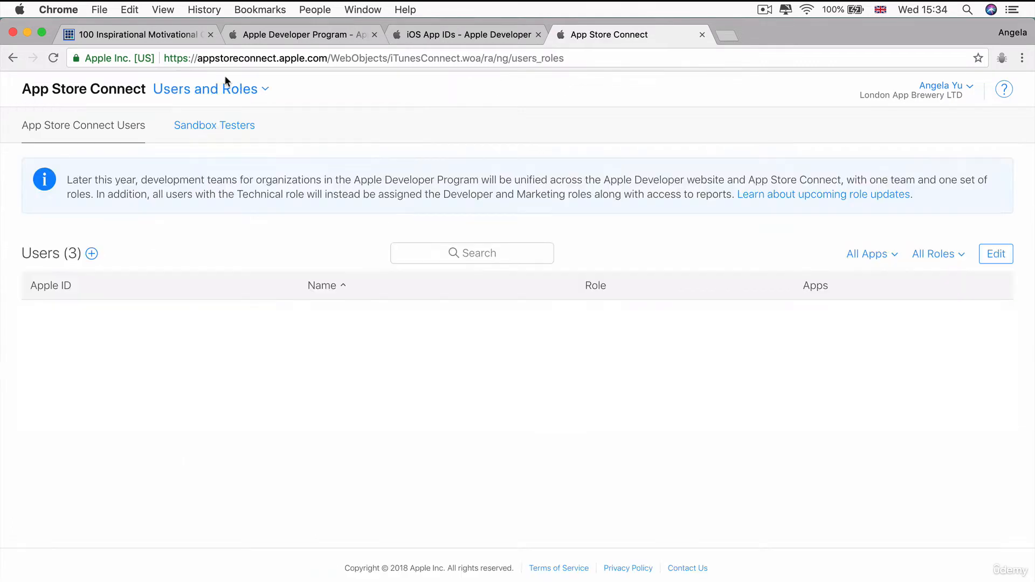
{"action": "left_click", "coordinate": [205, 126]}
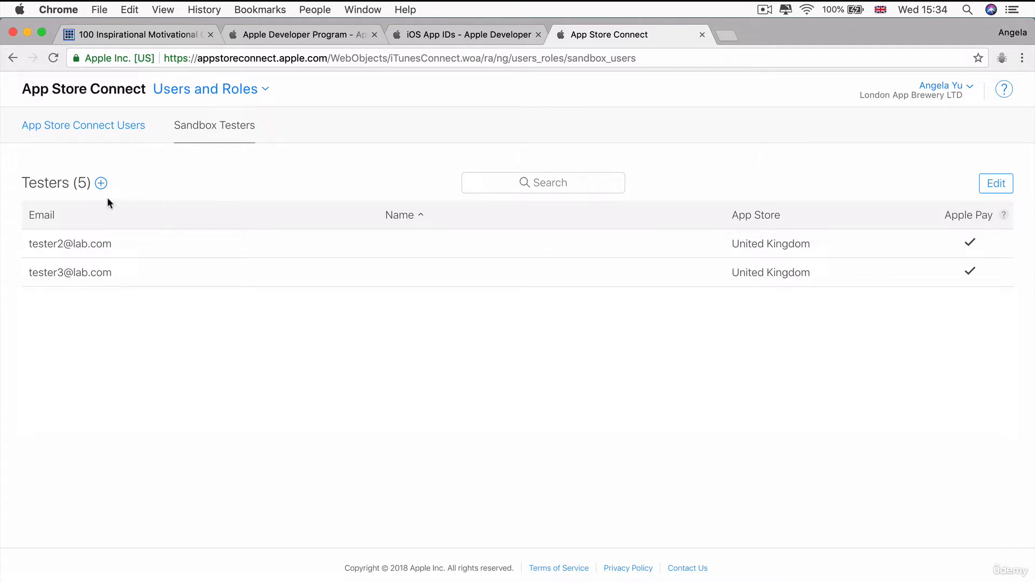
{"action": "left_click", "coordinate": [101, 184]}
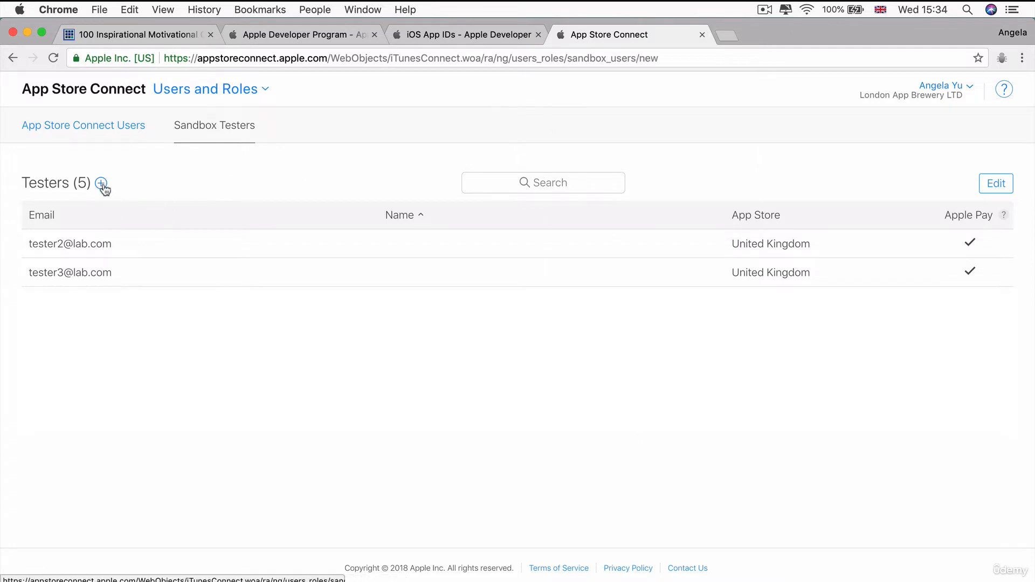
{"action": "scroll", "coordinate": [477, 218], "scroll_direction": "down", "scroll_amount": 3}
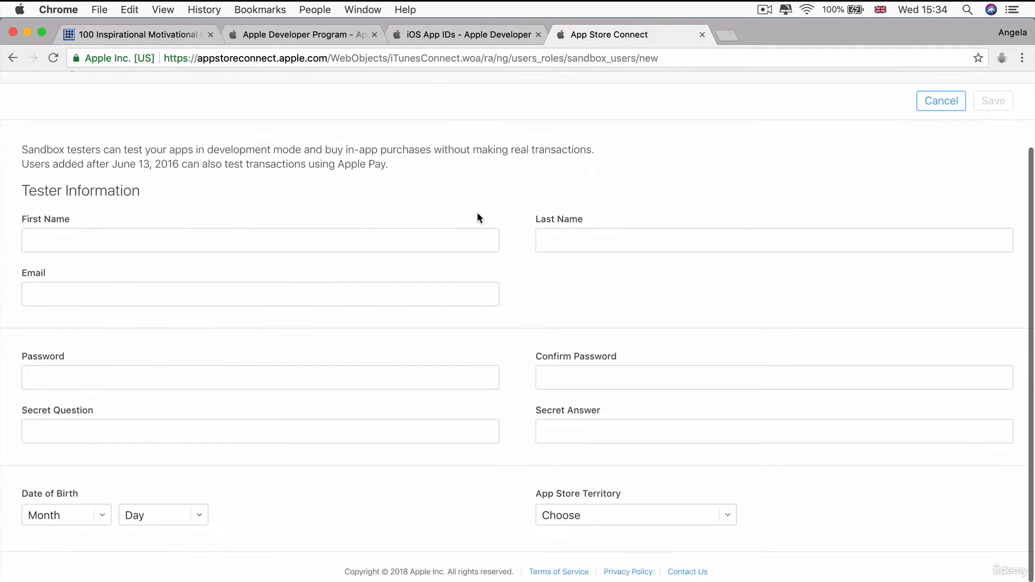
Enter Test as the new sandbox tester's first name and last name
{"action": "scroll", "coordinate": [478, 217], "scroll_direction": "up", "scroll_amount": 3}
{"action": "scroll", "coordinate": [477, 215], "scroll_direction": "down", "scroll_amount": 3}
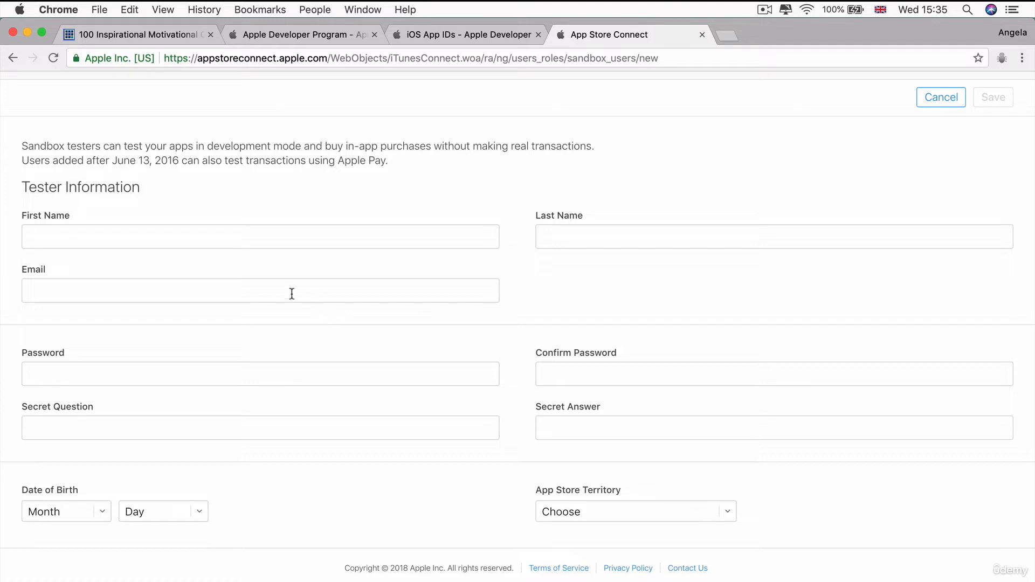
{"action": "left_click", "coordinate": [293, 230]}
{"action": "left_click", "coordinate": [289, 176]}
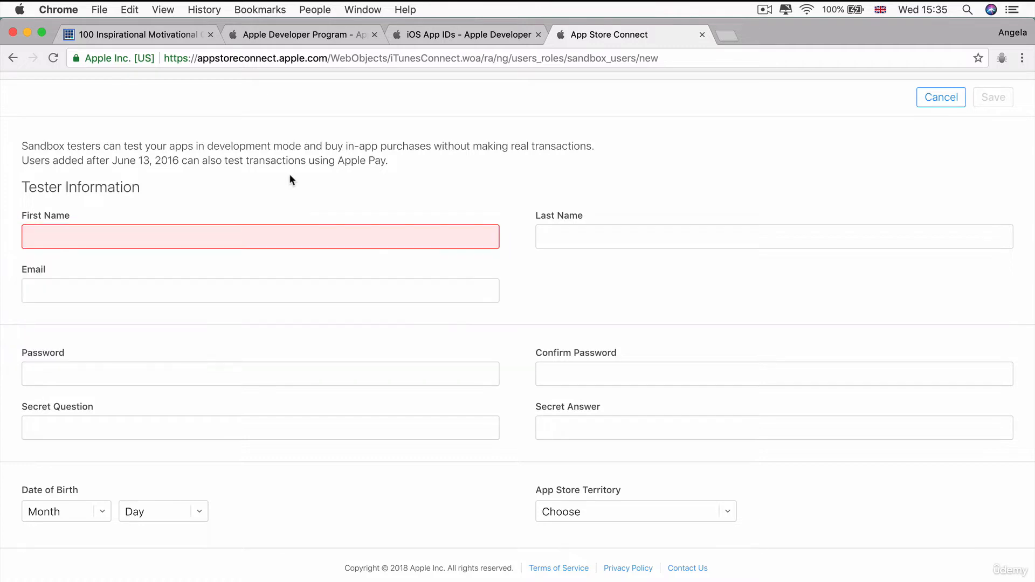
{"action": "key", "text": "Tab"}
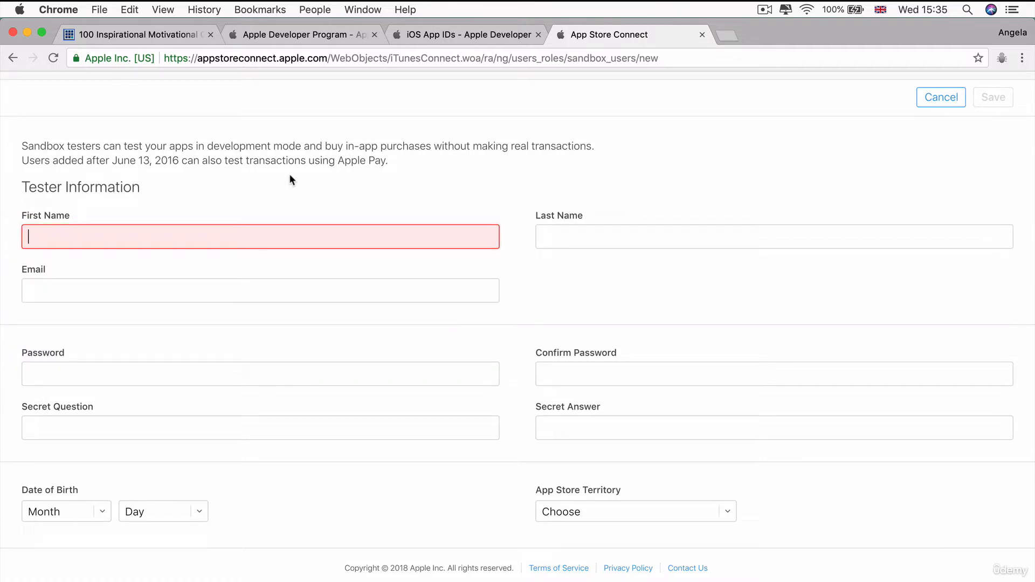
{"action": "type", "text": "Test"}
{"action": "key", "text": "Tab"}
{"action": "type", "text": "Test"}
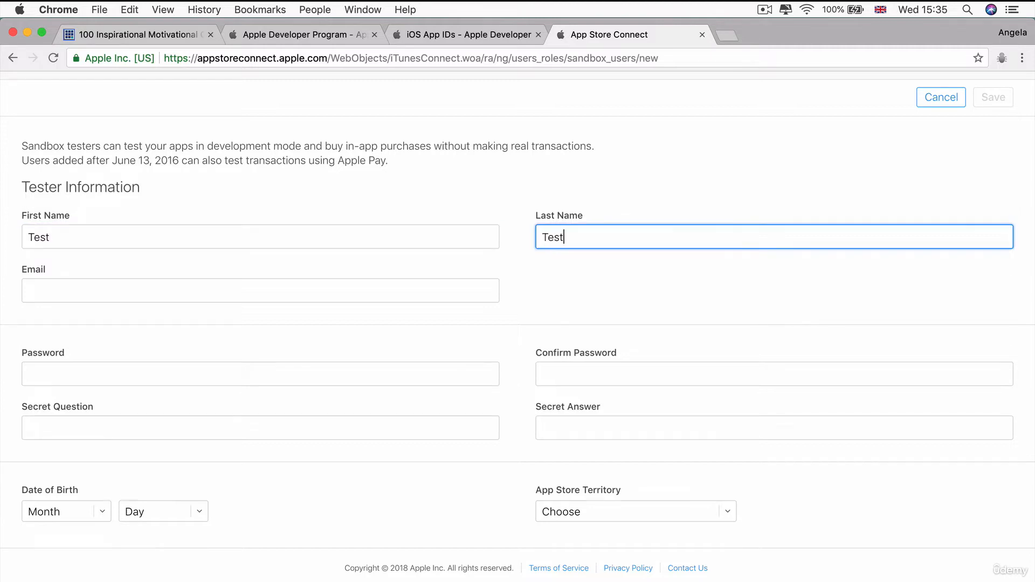
Enter the tester's e-mail address in the Email field
{"action": "key", "text": "Tab"}
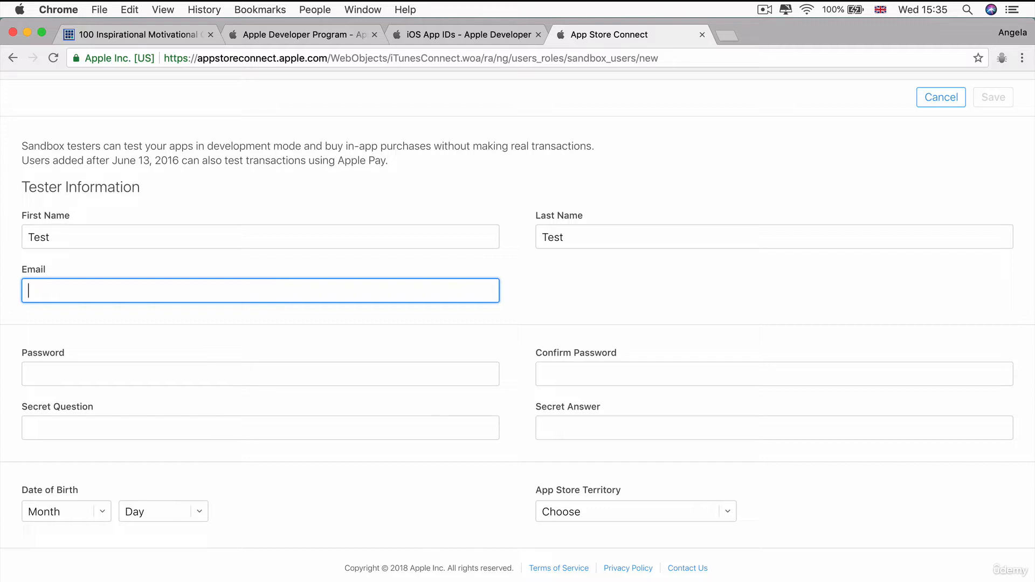
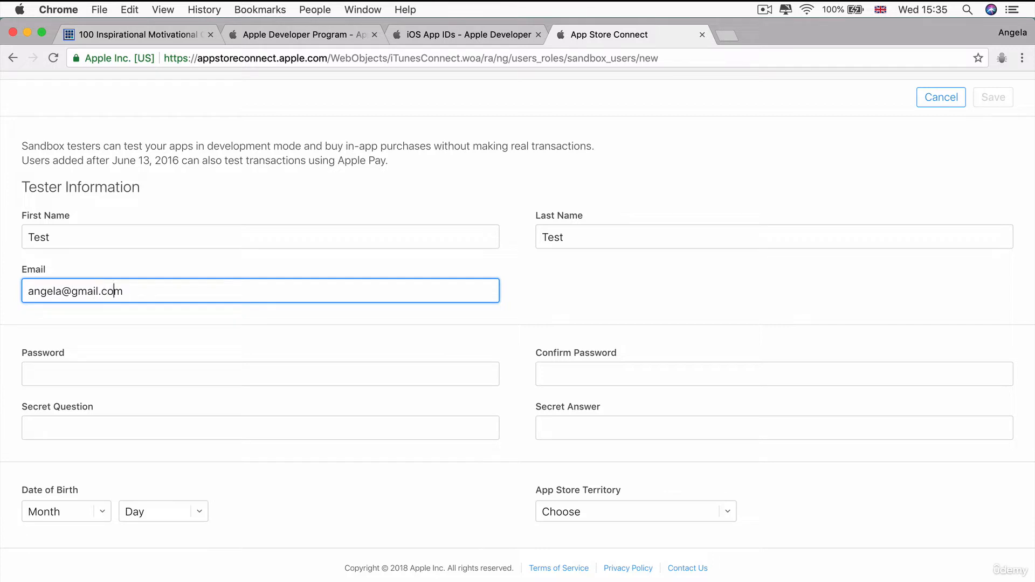
{"action": "key", "text": "Left"}
{"action": "key", "text": "Left"}
{"action": "key", "text": "Left"}
{"action": "key", "text": "Left"}
{"action": "key", "text": "Left"}
{"action": "key", "text": "Left"}
{"action": "key", "text": "Left"}
{"action": "key", "text": "Left"}
{"action": "key", "text": "Left"}
{"action": "left_click", "coordinate": [290, 176]}
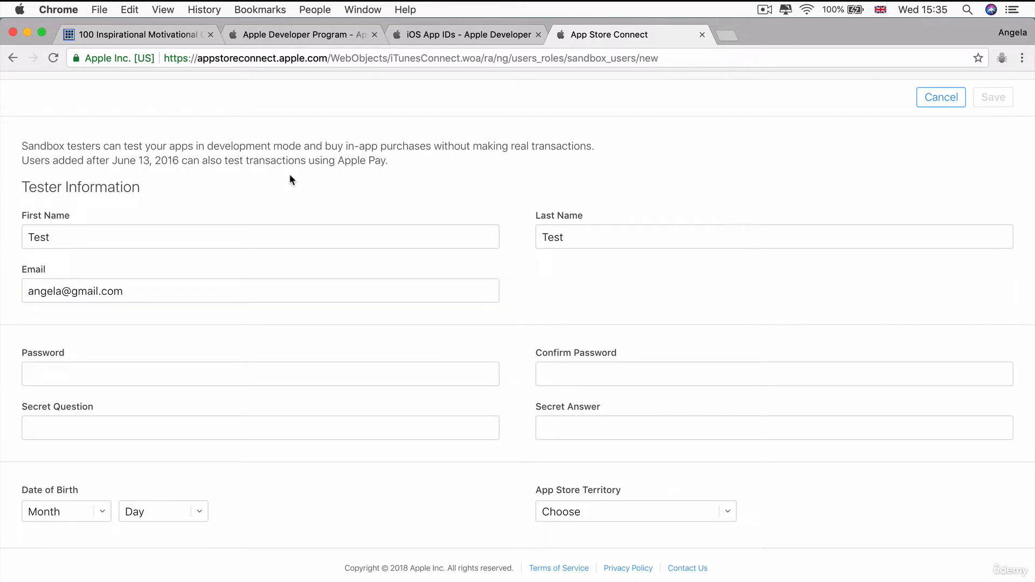
{"action": "left_click", "coordinate": [61, 291]}
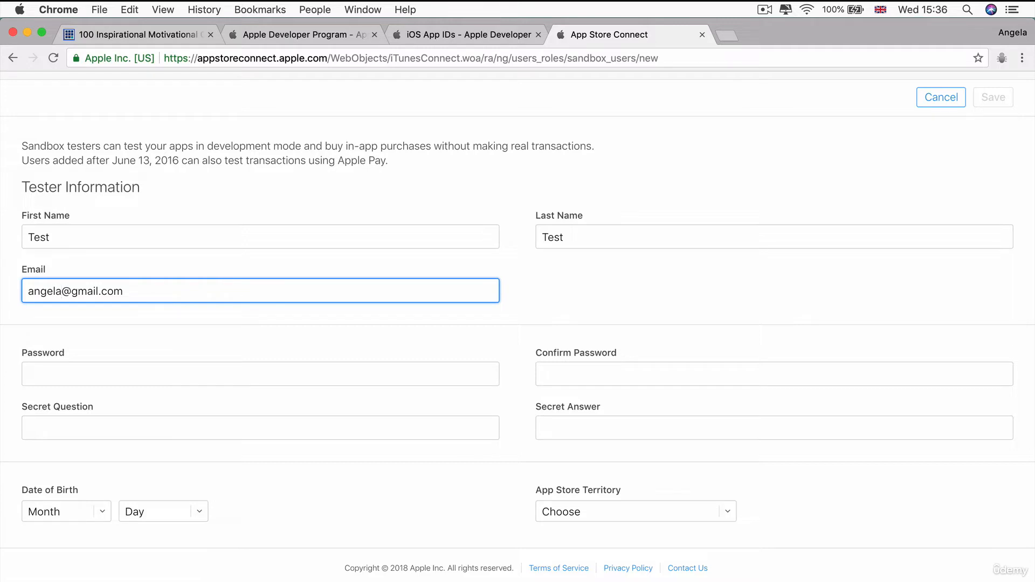
{"action": "type", "text": "+"}
{"action": "type", "text": "newslette"}
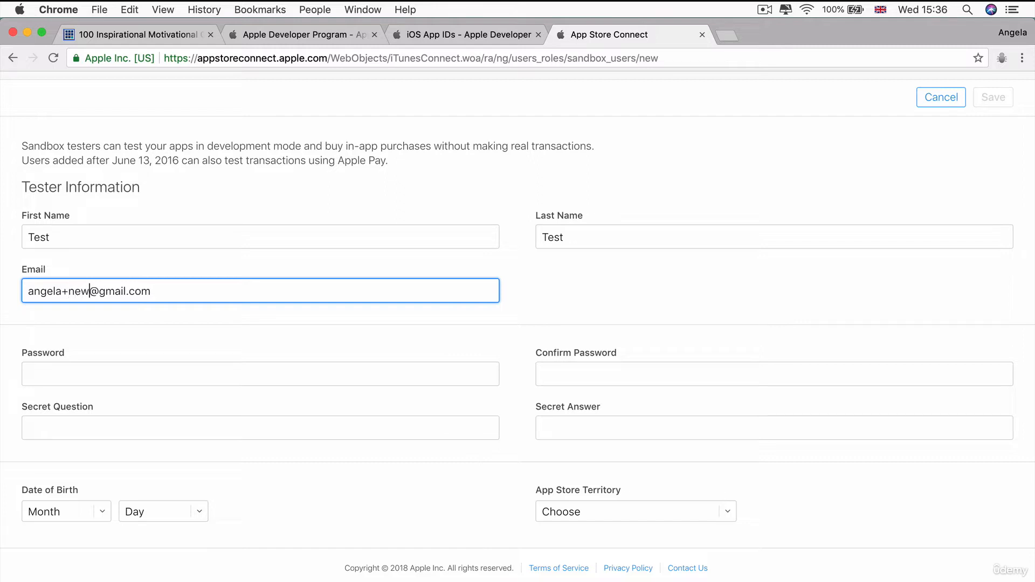
{"action": "type", "text": "r"}
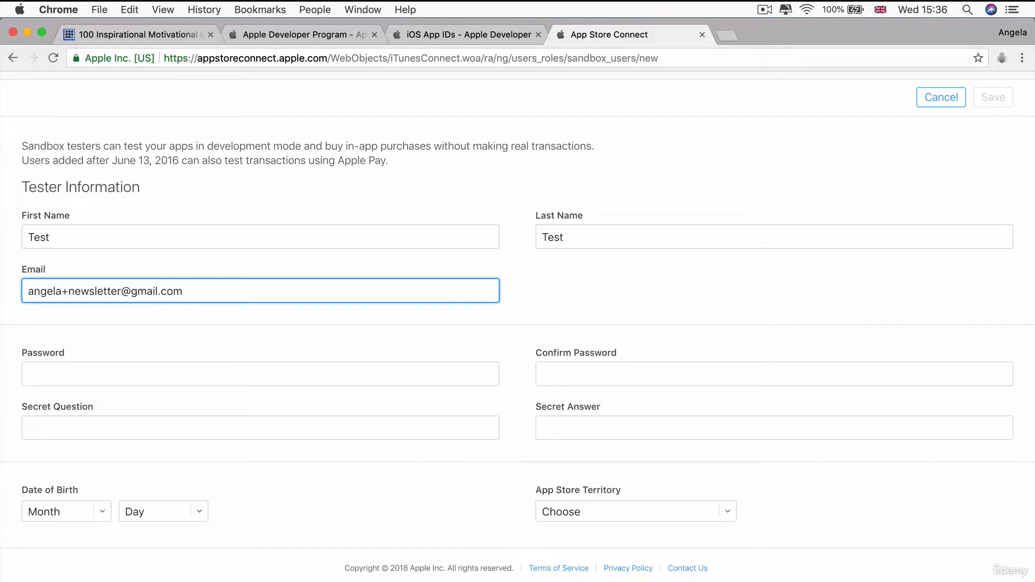
{"action": "left_click_drag", "start_coordinate": [199, 283], "coordinate": [16, 290]}
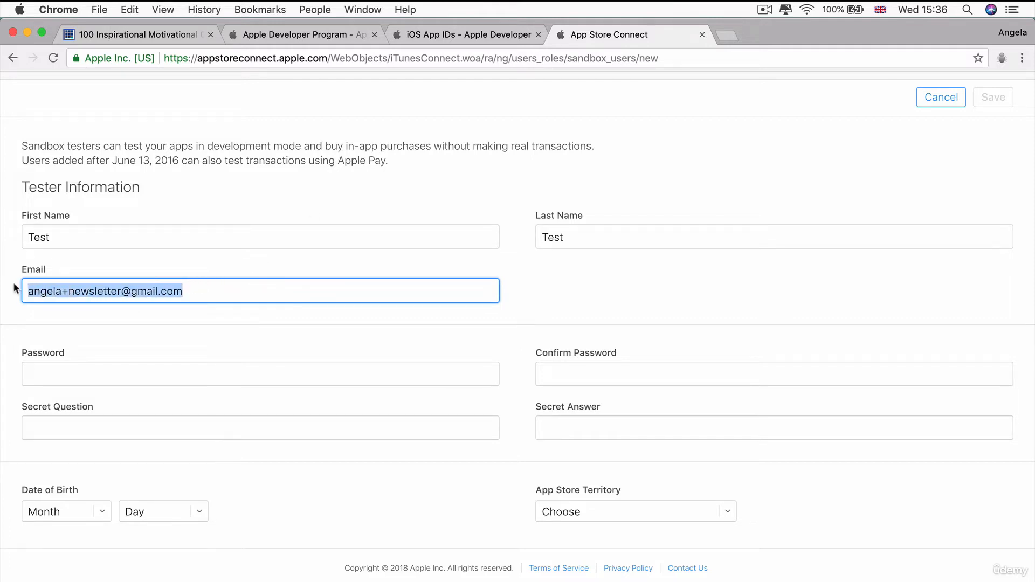
{"action": "left_click", "coordinate": [191, 291]}
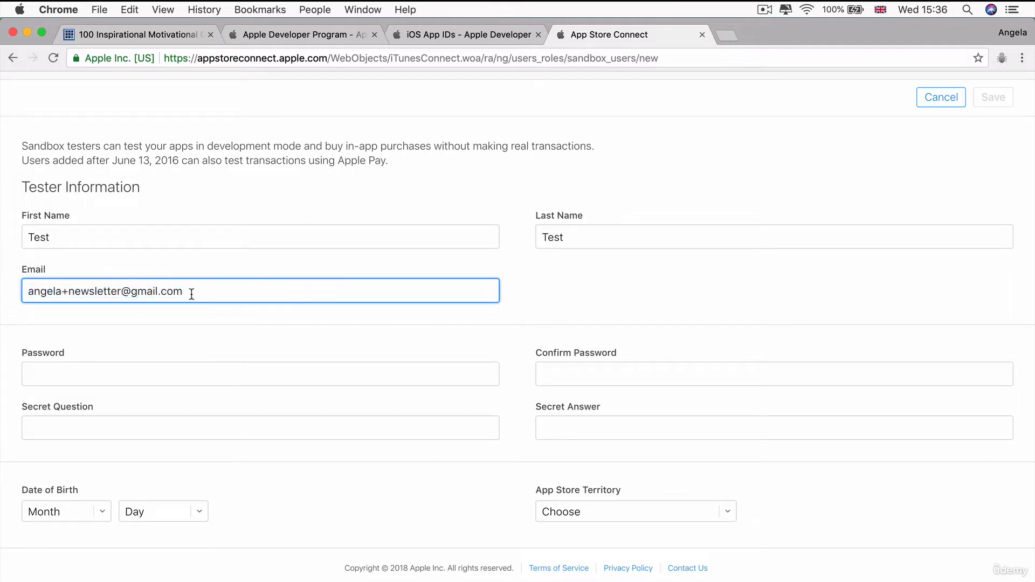
{"action": "left_click_drag", "start_coordinate": [187, 291], "coordinate": [28, 289]}
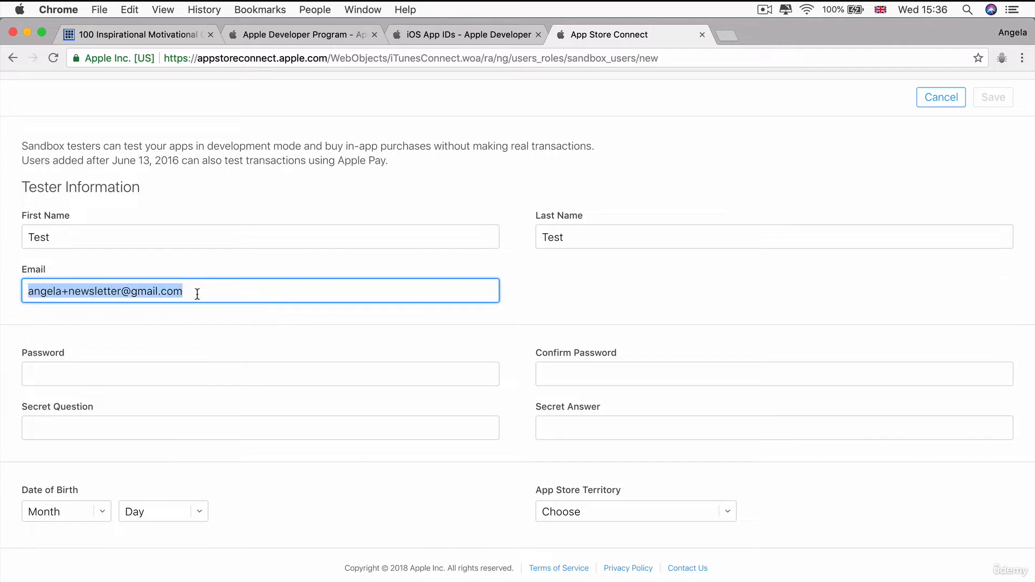
{"action": "left_click", "coordinate": [90, 291]}
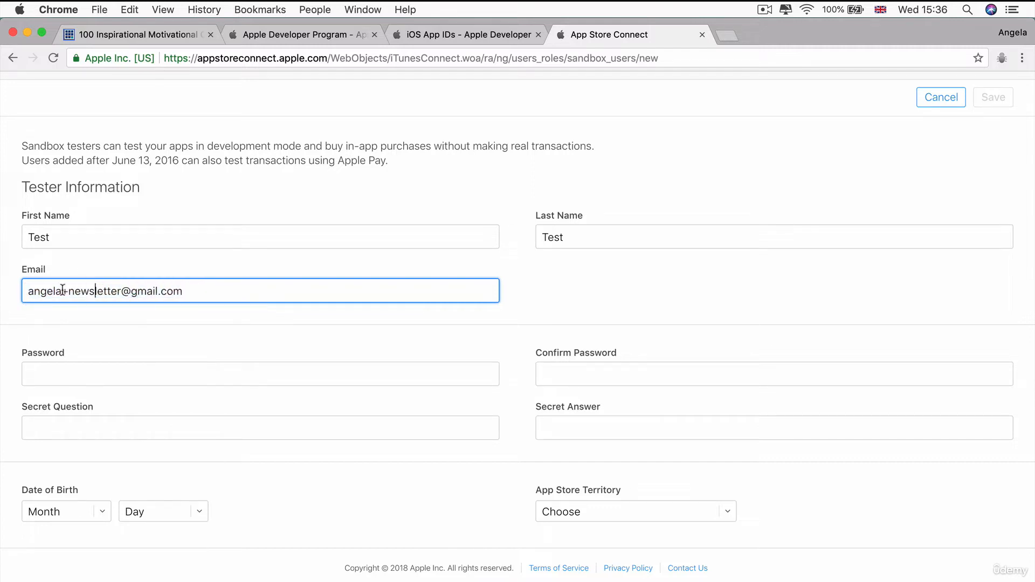
{"action": "left_click", "coordinate": [62, 292]}
{"action": "left_click_drag", "start_coordinate": [61, 291], "coordinate": [186, 290]}
{"action": "left_click", "coordinate": [208, 290]}
{"action": "left_click", "coordinate": [24, 293]}
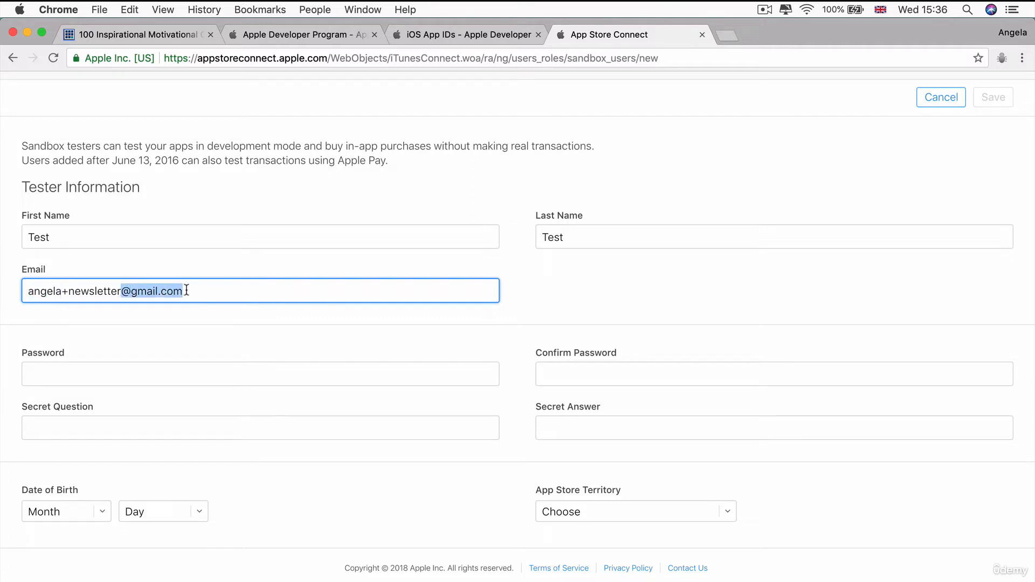
{"action": "left_click", "coordinate": [197, 294]}
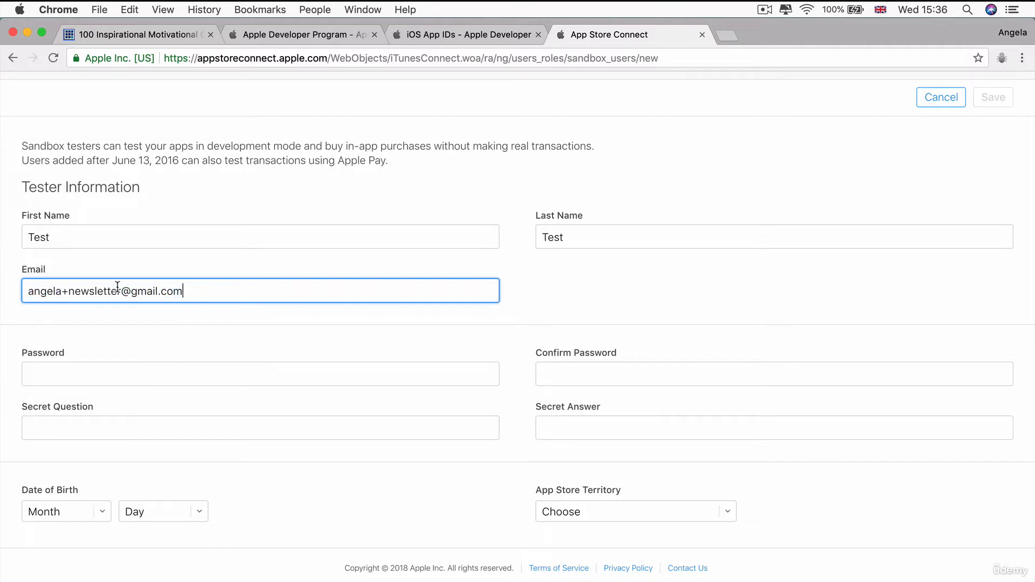
{"action": "left_click_drag", "start_coordinate": [120, 292], "coordinate": [69, 294]}
Try plus tags 'Amex' and 'sdfsdf' in the tester's email address
{"action": "type", "text": "Amex"}
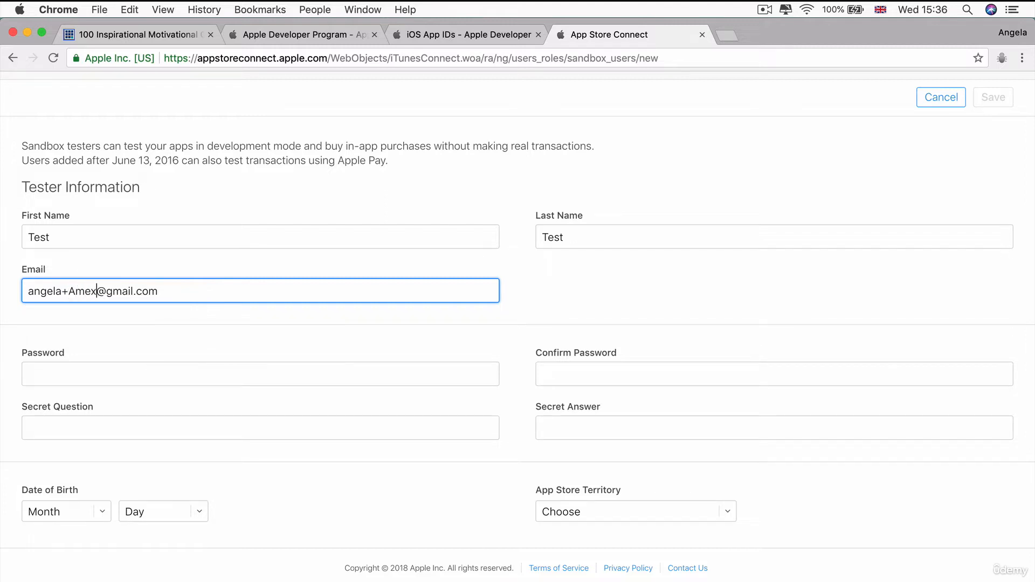
{"action": "left_click_drag", "start_coordinate": [62, 291], "coordinate": [97, 292]}
{"action": "left_click", "coordinate": [62, 292]}
{"action": "left_click", "coordinate": [169, 291]}
{"action": "left_click", "coordinate": [68, 293]}
{"action": "left_click_drag", "start_coordinate": [67, 294], "coordinate": [100, 295]}
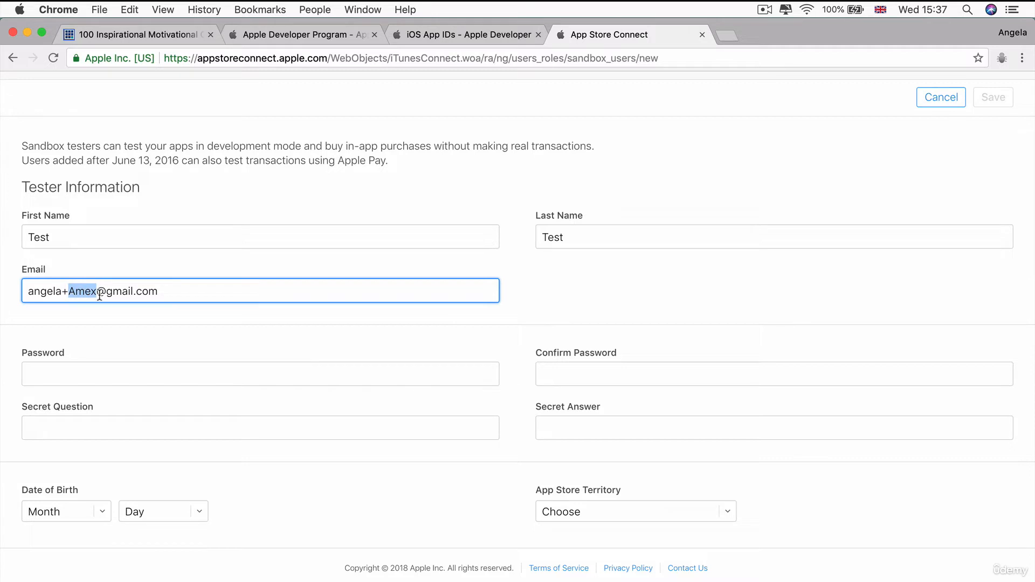
{"action": "type", "text": "sdfsdf"}
{"action": "left_click", "coordinate": [164, 289]}
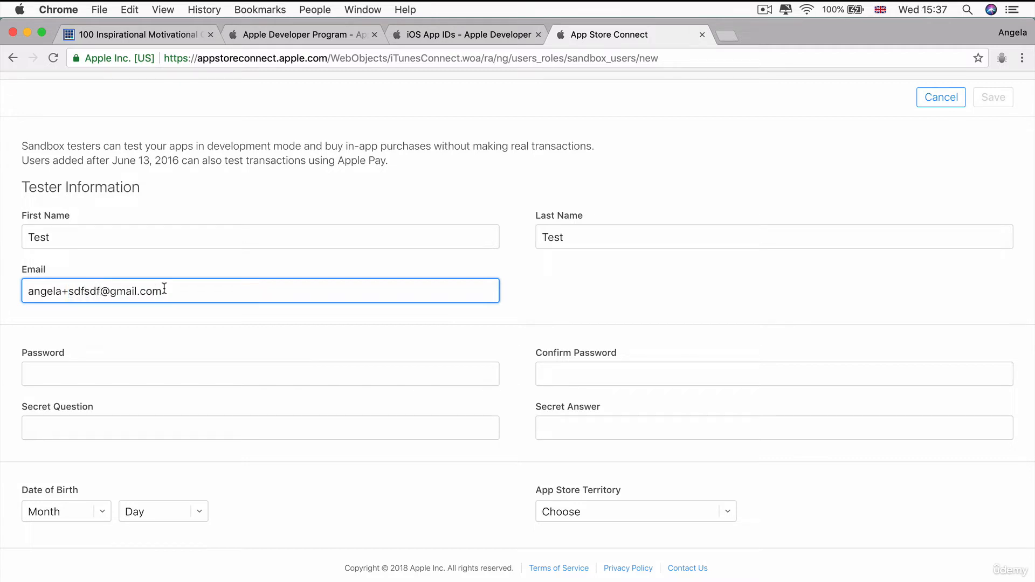
{"action": "left_click", "coordinate": [86, 291]}
{"action": "type", "text": "sd"}
{"action": "left_click", "coordinate": [215, 290]}
Delete the whole plus tag, leaving the plain gmail.com address
{"action": "left_click_drag", "start_coordinate": [62, 291], "coordinate": [113, 289]}
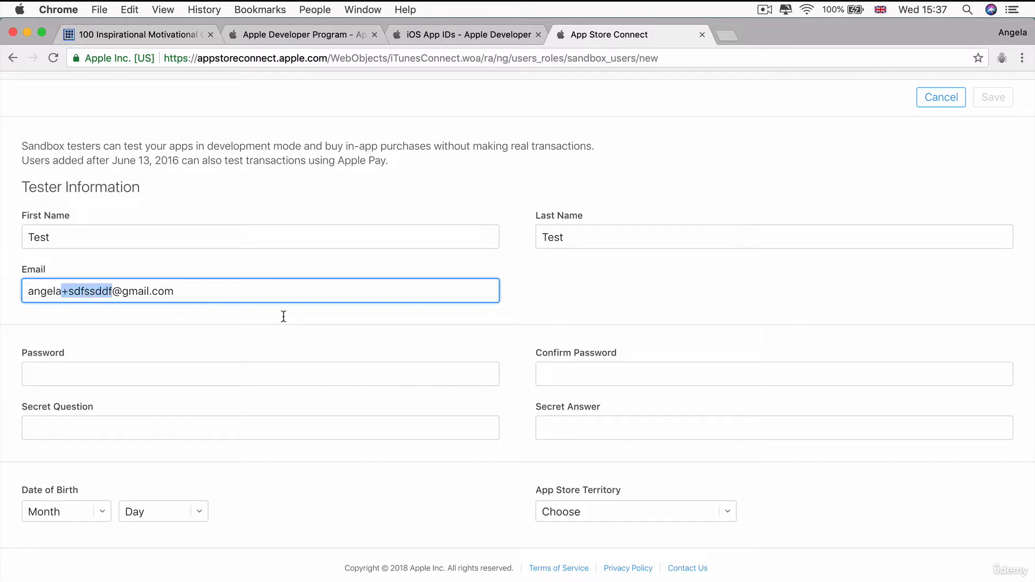
{"action": "key", "text": "BackSpace"}
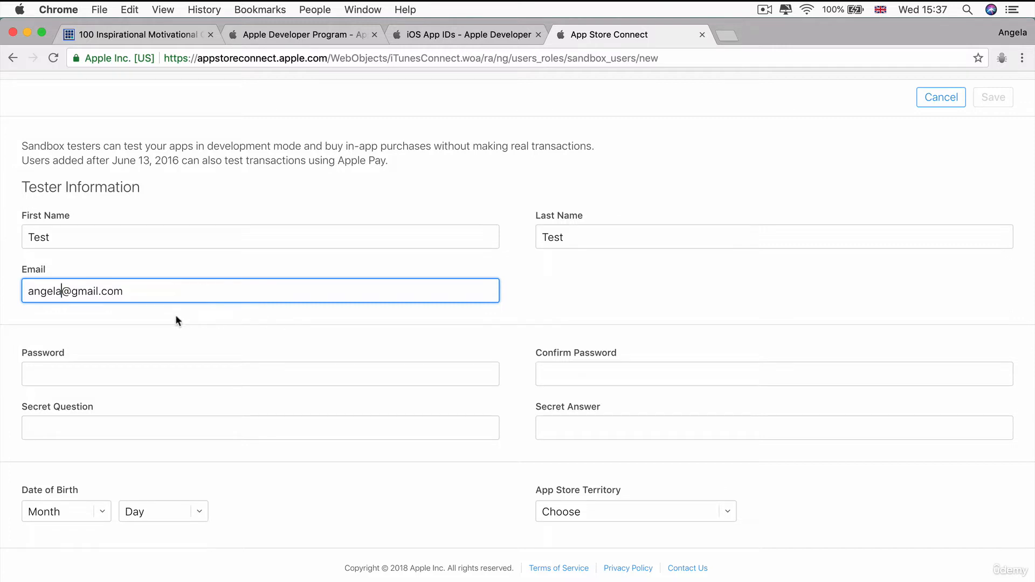
{"action": "left_click_drag", "start_coordinate": [157, 294], "coordinate": [5, 297]}
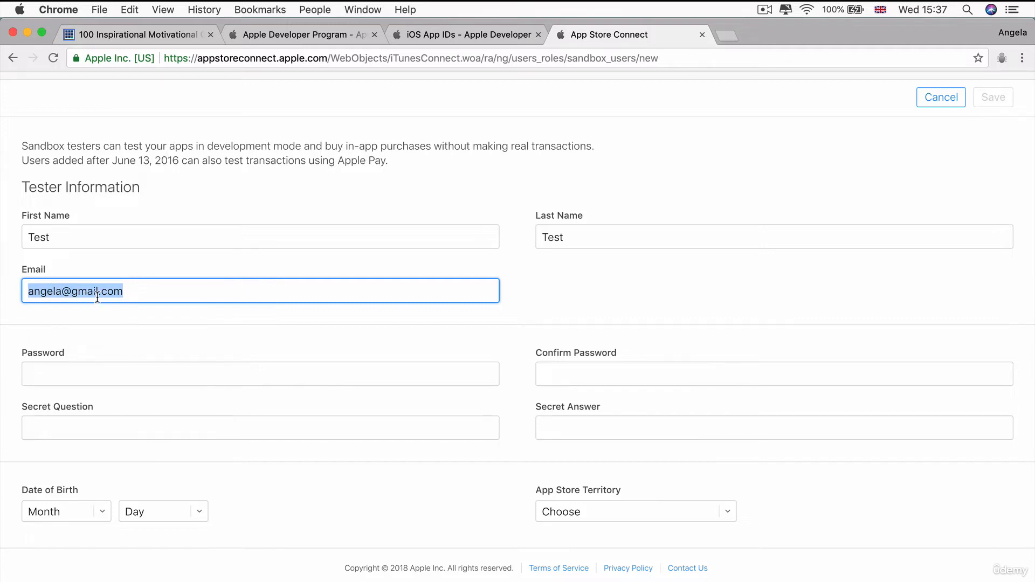
{"action": "left_click", "coordinate": [60, 291]}
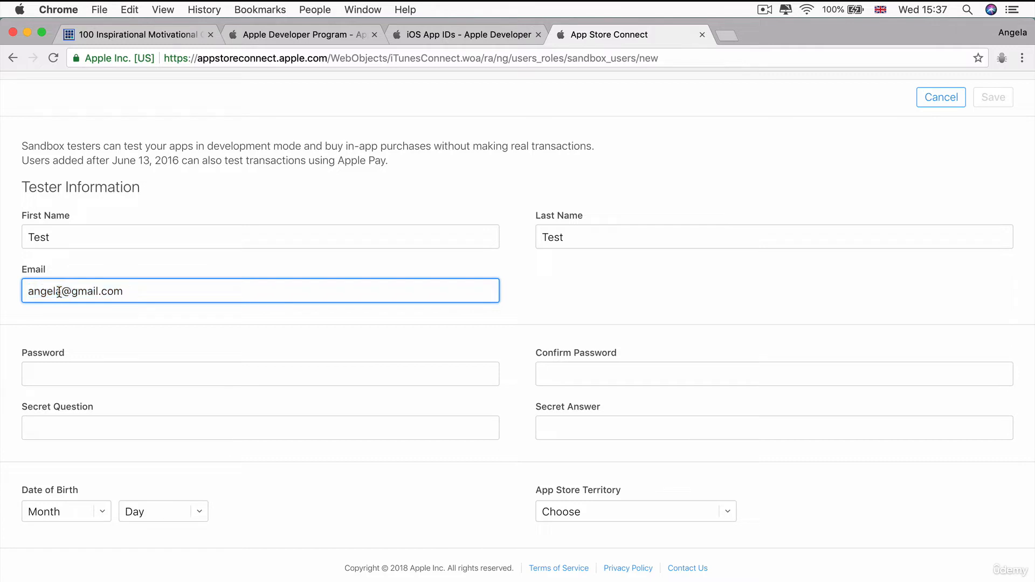
{"action": "type", "text": "+sdsdf"}
{"action": "key", "text": "BackSpace"}
{"action": "key", "text": "BackSpace"}
{"action": "key", "text": "BackSpace"}
{"action": "key", "text": "BackSpace"}
{"action": "key", "text": "BackSpace"}
{"action": "key", "text": "BackSpace"}
{"action": "left_click_drag", "start_coordinate": [133, 289], "coordinate": [1, 294]}
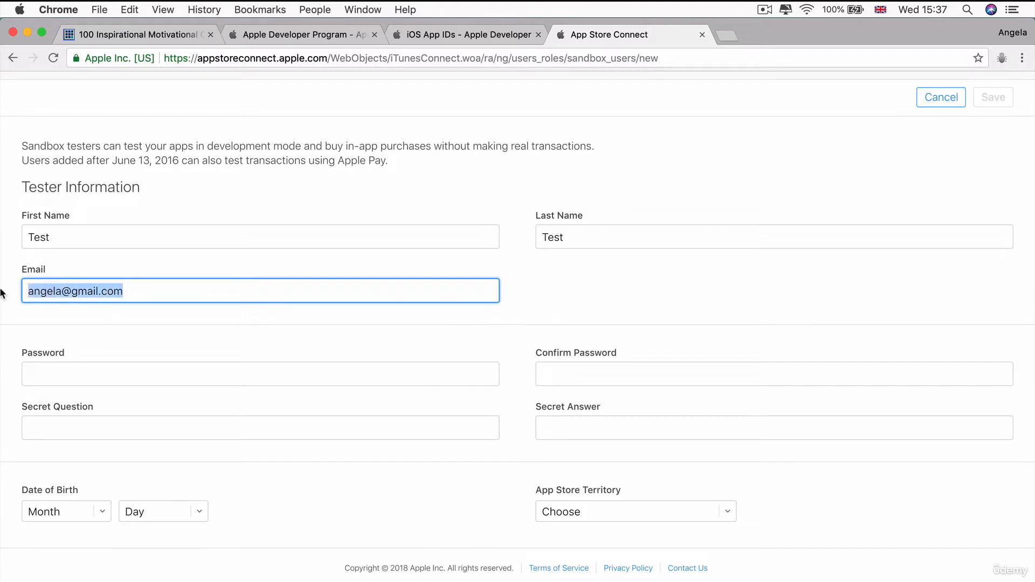
{"action": "left_click", "coordinate": [63, 292]}
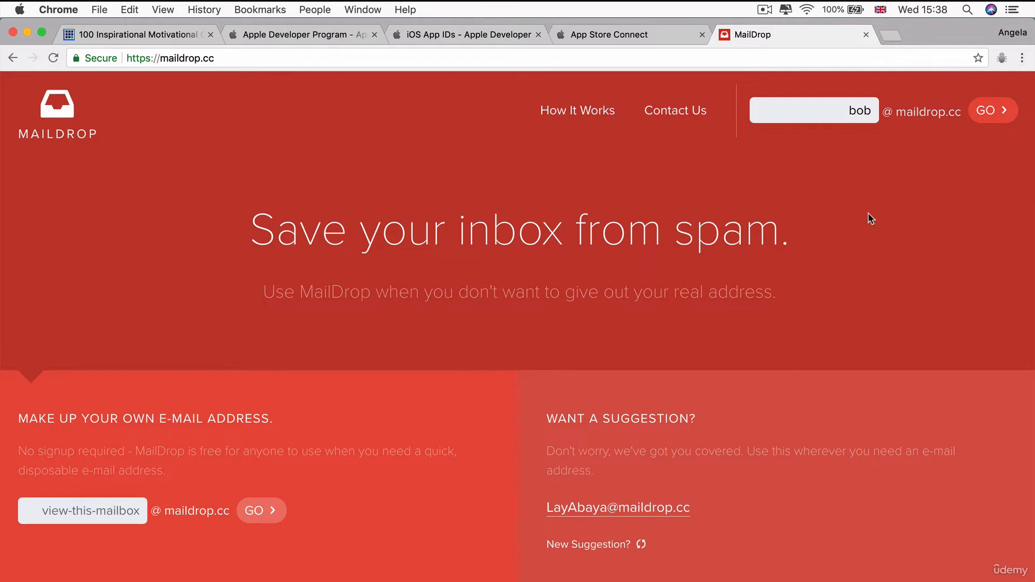
Open the MailDrop inbox named 'dfdfgdfg'
{"action": "left_click", "coordinate": [839, 107]}
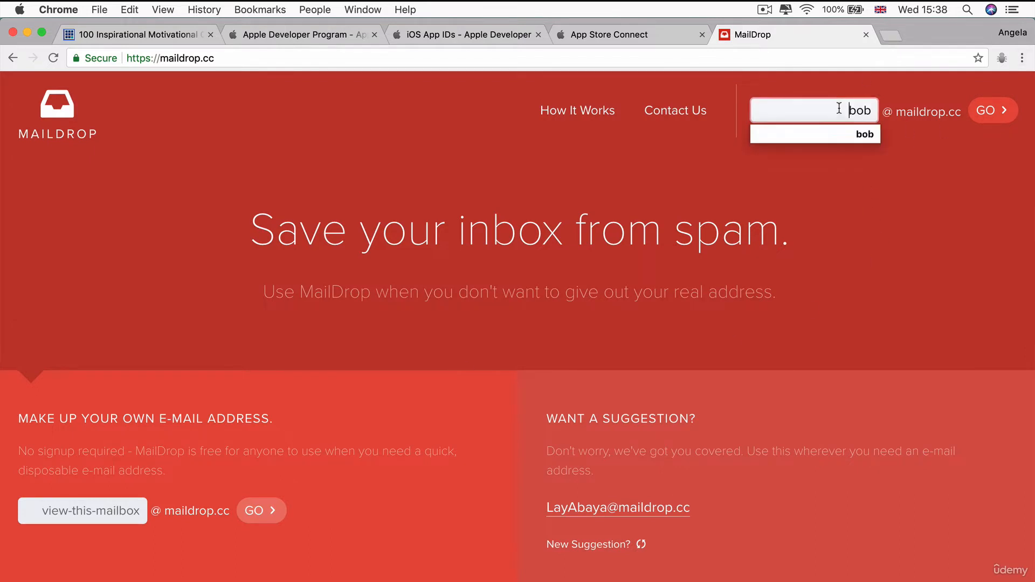
{"action": "key", "text": "super+a"}
{"action": "type", "text": "dfdfgdfg"}
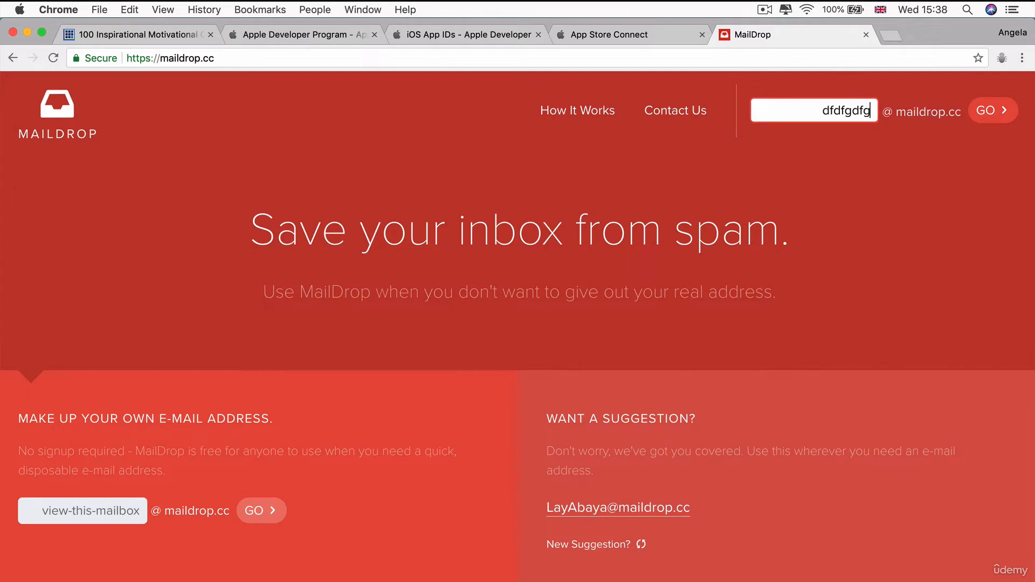
{"action": "left_click", "coordinate": [983, 120]}
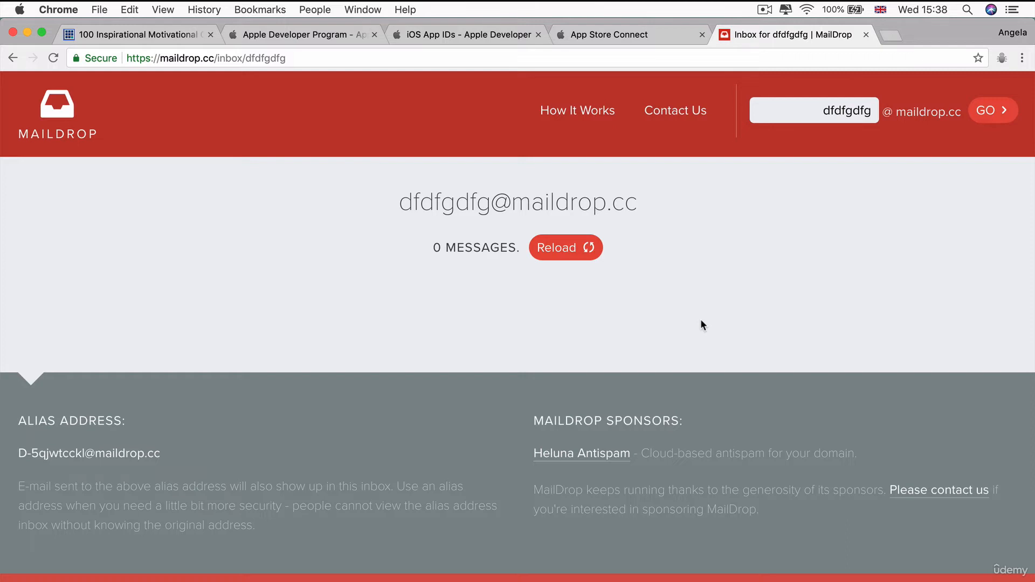
Open inboxes for two other names and browse the one holding 10 messages
{"action": "left_click_drag", "start_coordinate": [825, 110], "coordinate": [984, 94]}
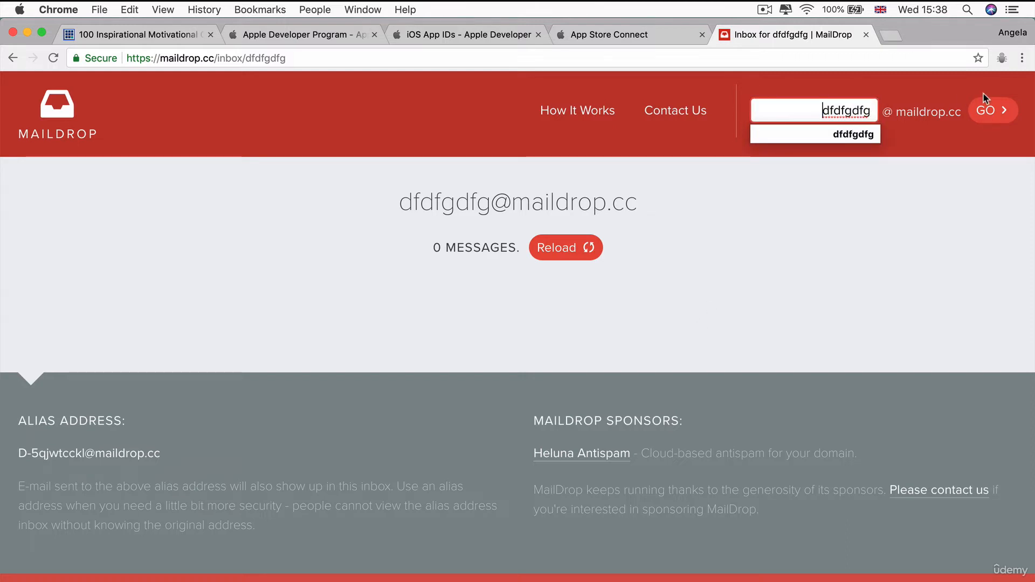
{"action": "double_click", "coordinate": [855, 108]}
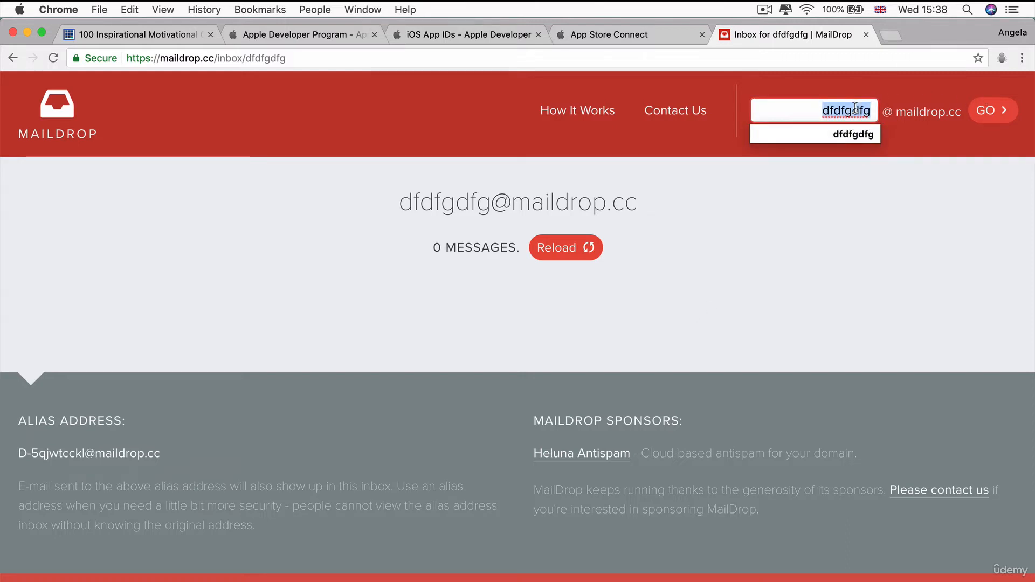
{"action": "type", "text": "angela"}
{"action": "left_click", "coordinate": [999, 111]}
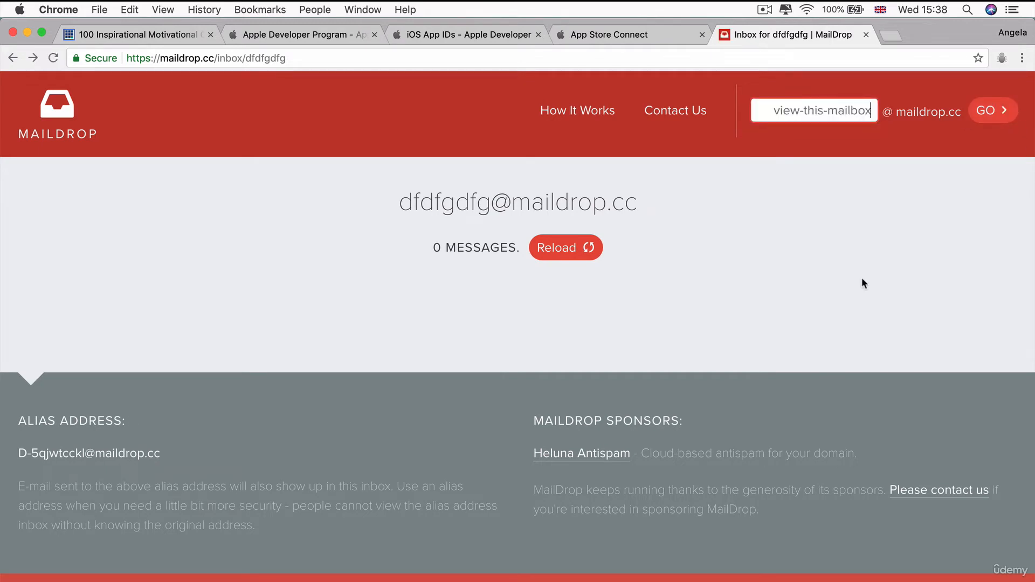
{"action": "type", "text": "john"}
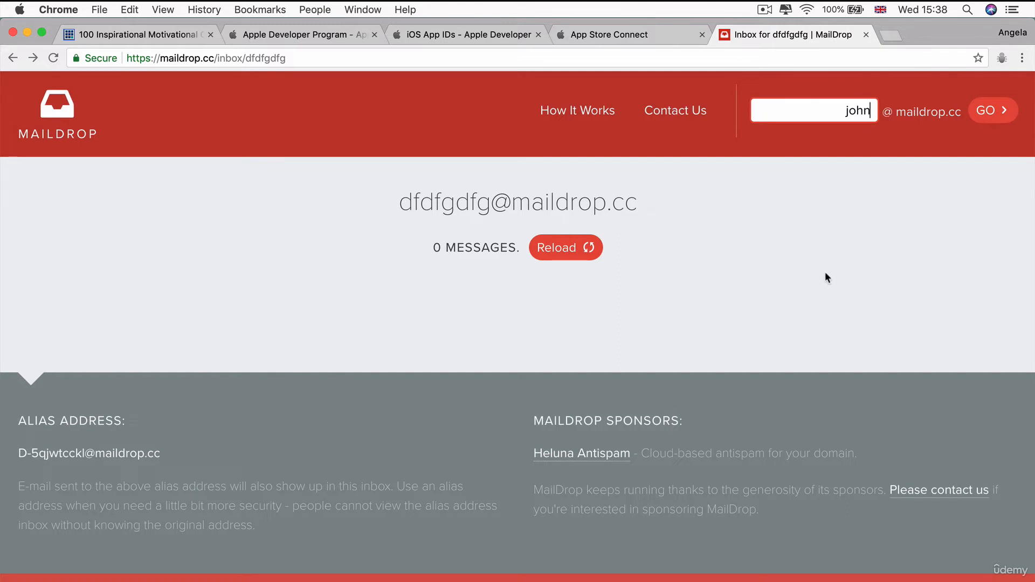
{"action": "left_click", "coordinate": [983, 113]}
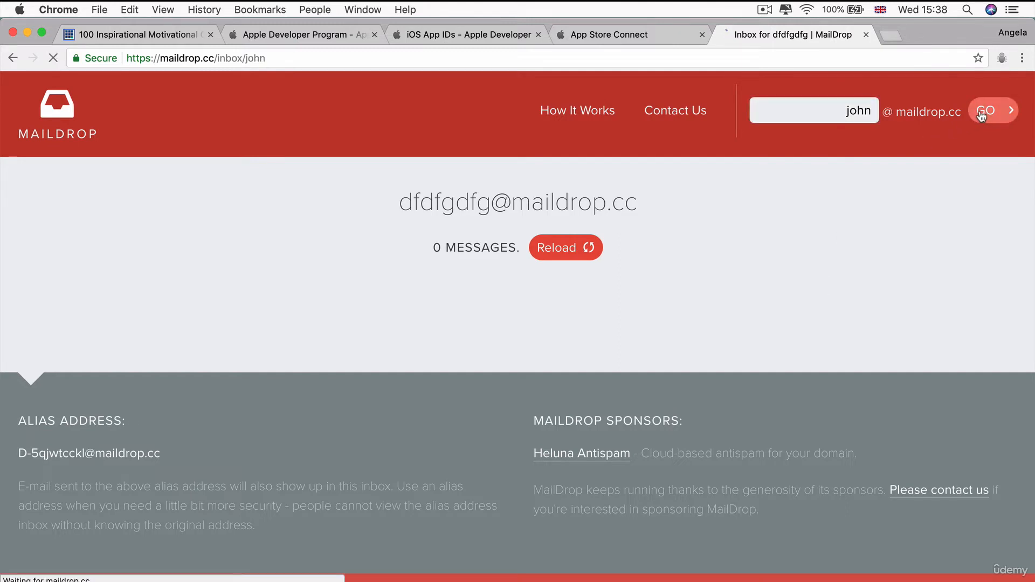
{"action": "scroll", "coordinate": [460, 346], "scroll_direction": "down", "scroll_amount": 3}
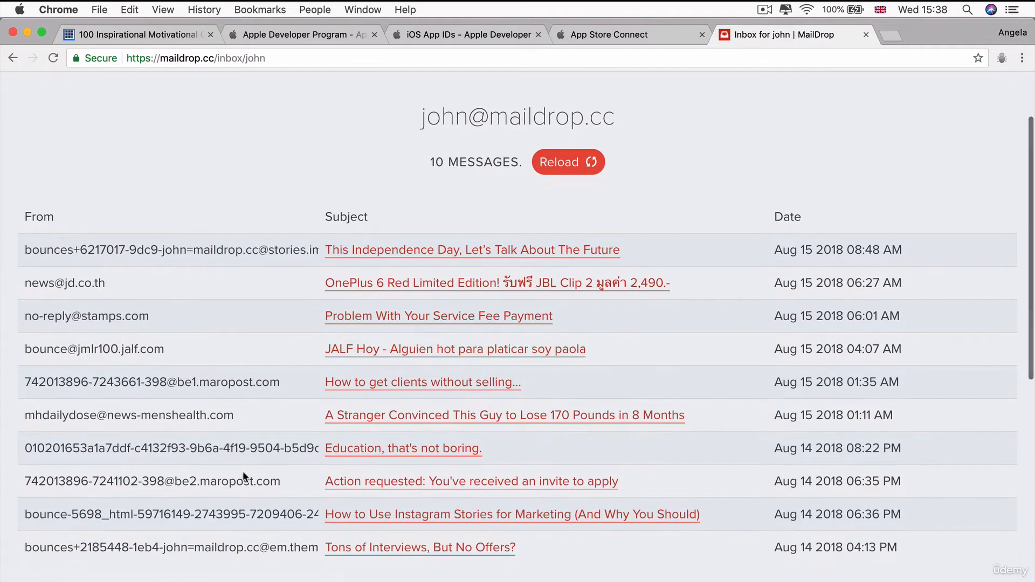
{"action": "scroll", "coordinate": [240, 458], "scroll_direction": "down", "scroll_amount": 3}
{"action": "scroll", "coordinate": [236, 443], "scroll_direction": "up", "scroll_amount": 3}
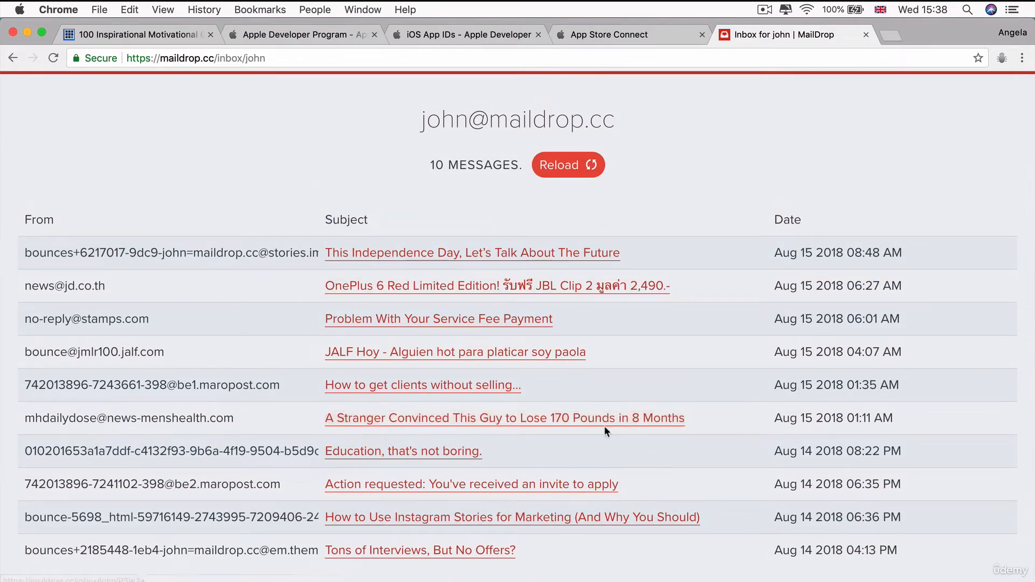
{"action": "scroll", "coordinate": [347, 360], "scroll_direction": "up", "scroll_amount": 3}
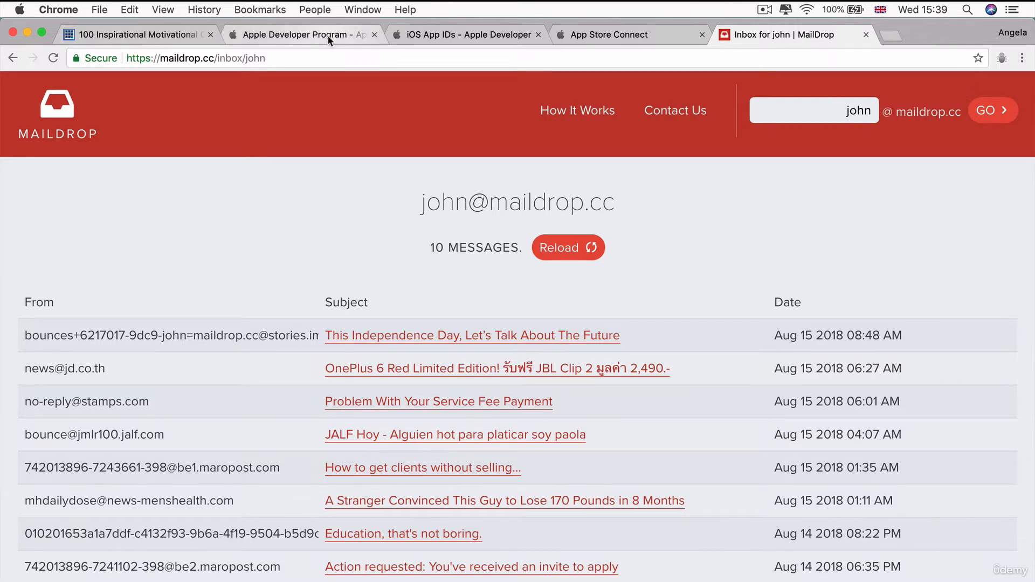
Replace the tester's email with a new londonappbrewery.com address
{"action": "left_click", "coordinate": [620, 36]}
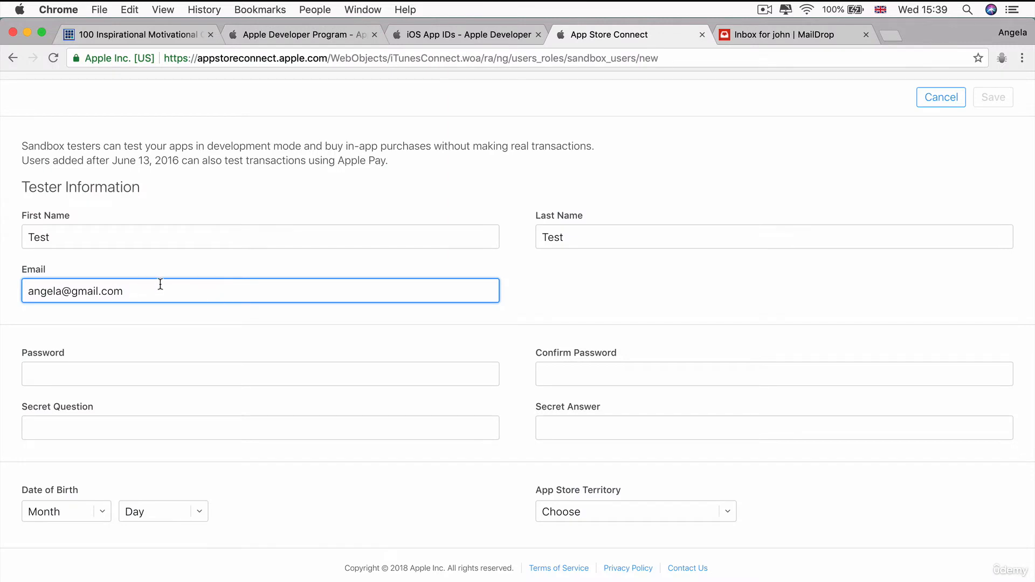
{"action": "left_click_drag", "start_coordinate": [152, 286], "coordinate": [7, 294]}
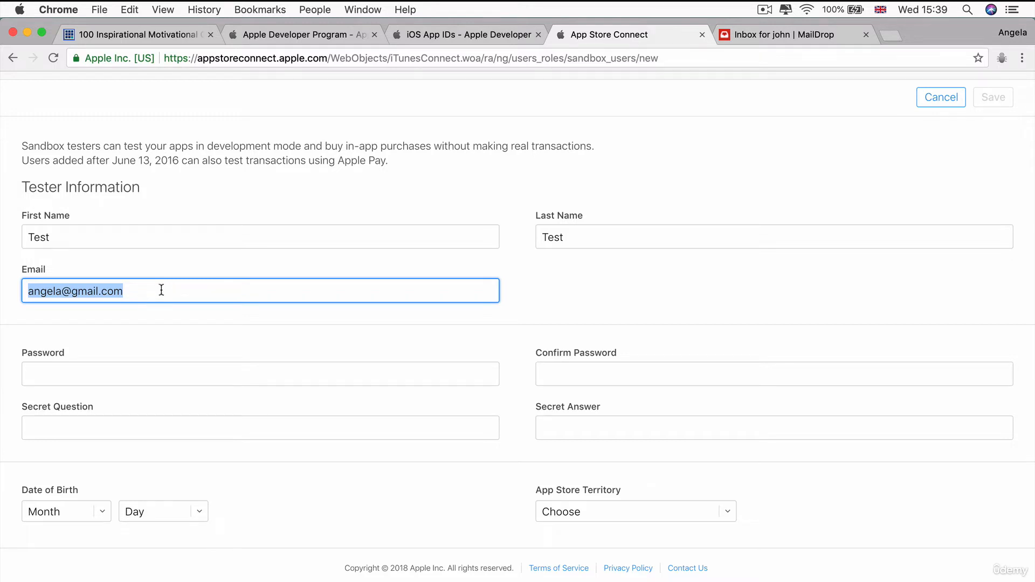
{"action": "key", "text": "BackSpace"}
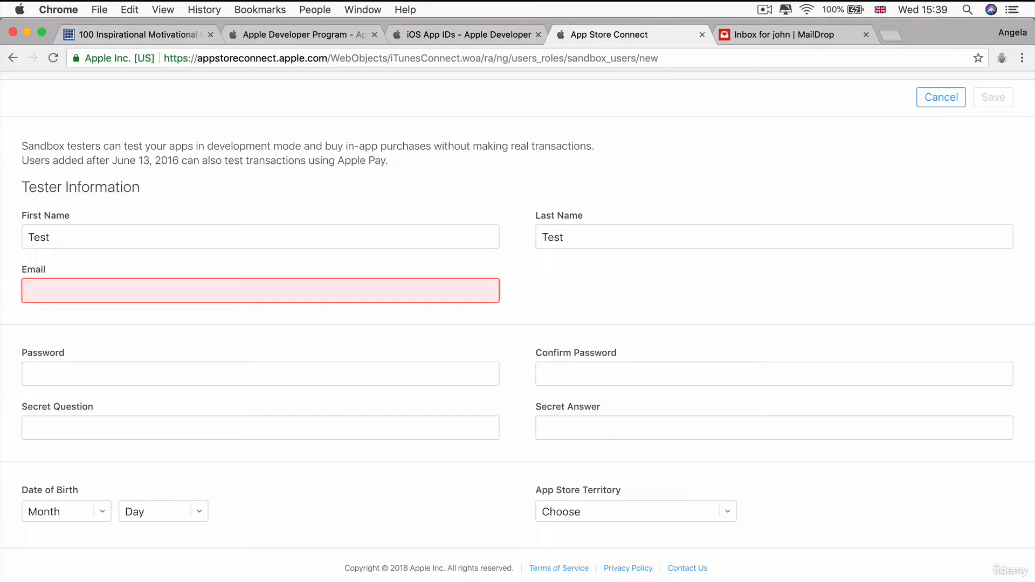
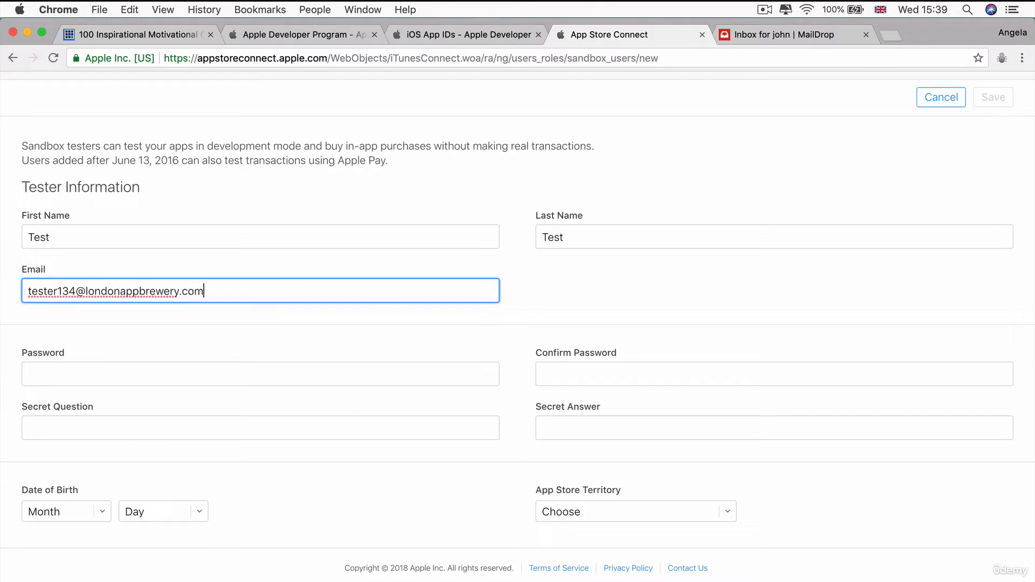
Enter and confirm the password, set secret question 'TesterQ', and fill the secret answer
{"action": "key", "text": "Tab"}
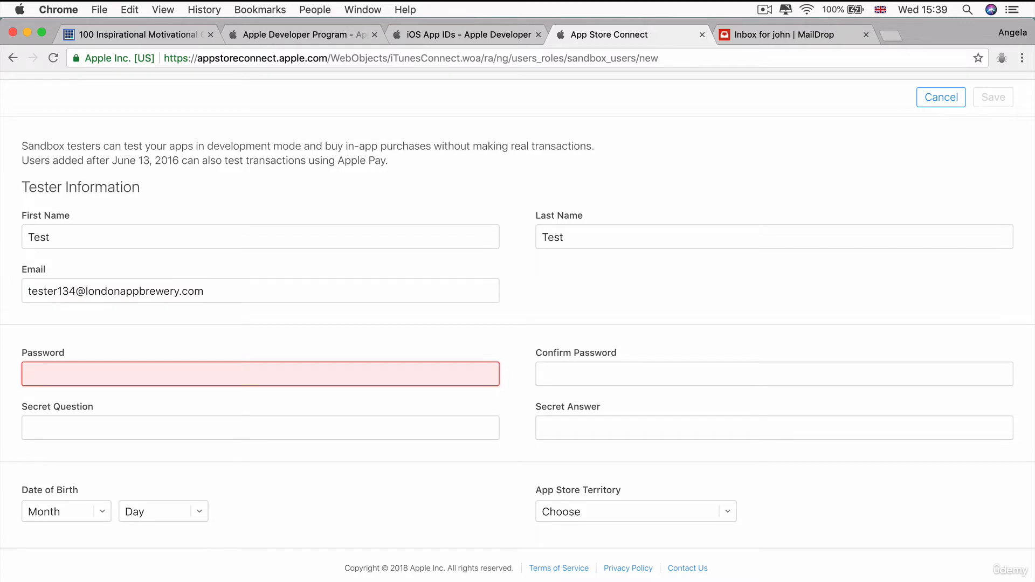
{"action": "type", "text": "•"}
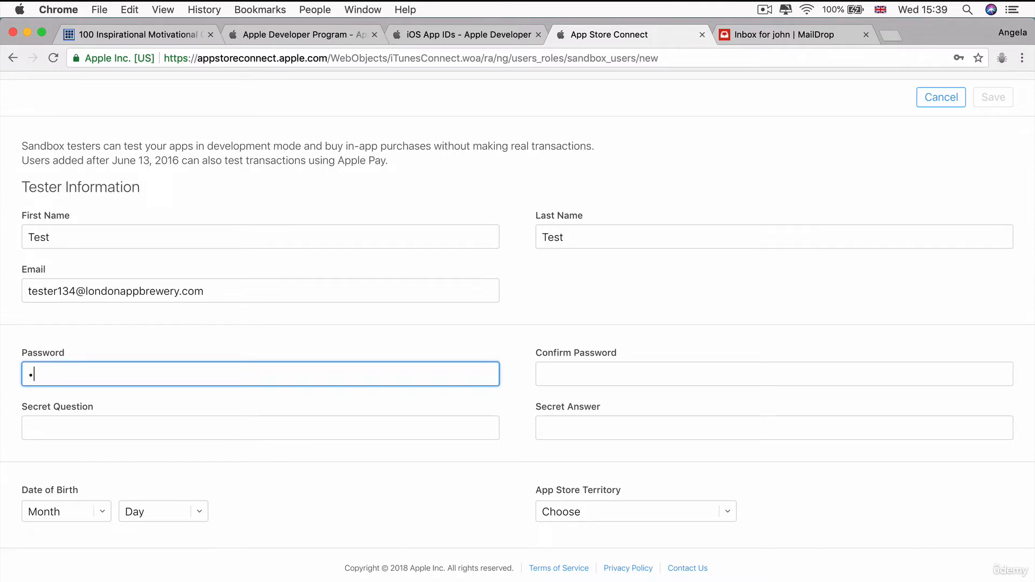
{"action": "type", "text": "•••••••••••"}
{"action": "key", "text": "Tab"}
{"action": "type", "text": "••••"}
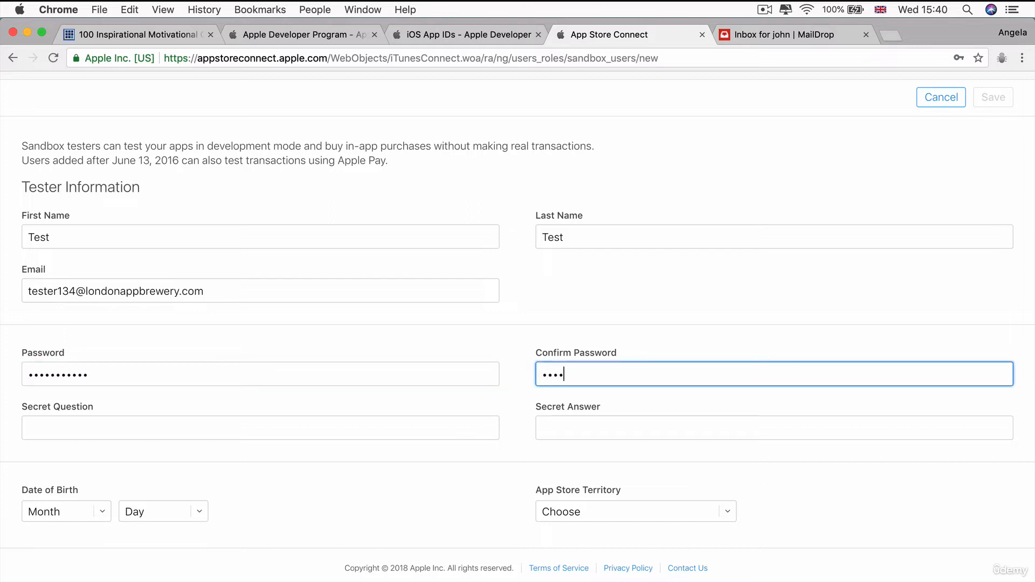
{"action": "type", "text": "••••••••"}
{"action": "key", "text": "Tab"}
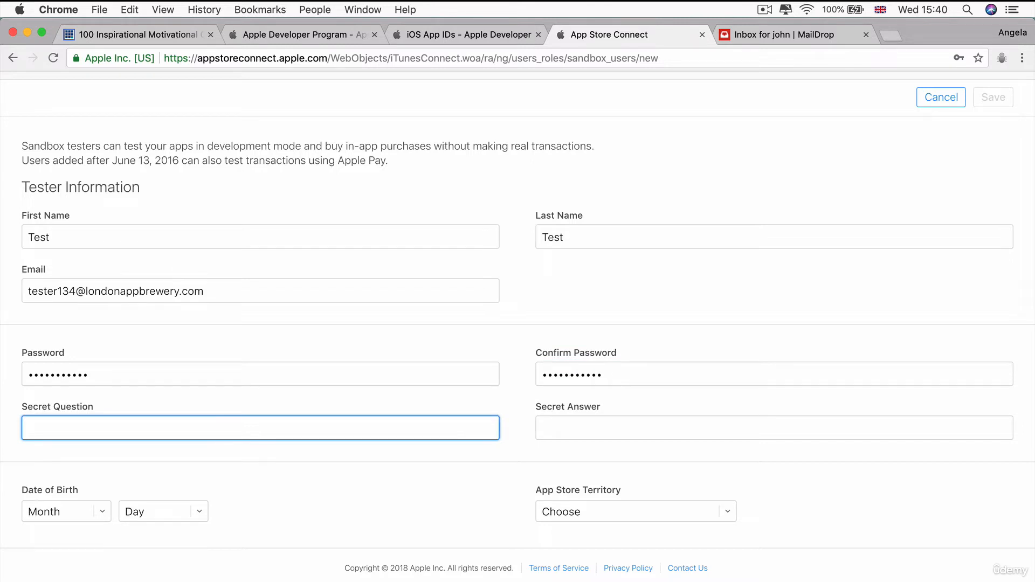
{"action": "type", "text": "TesterQ"}
{"action": "key", "text": "Tab"}
{"action": "type", "text": "Tester"}
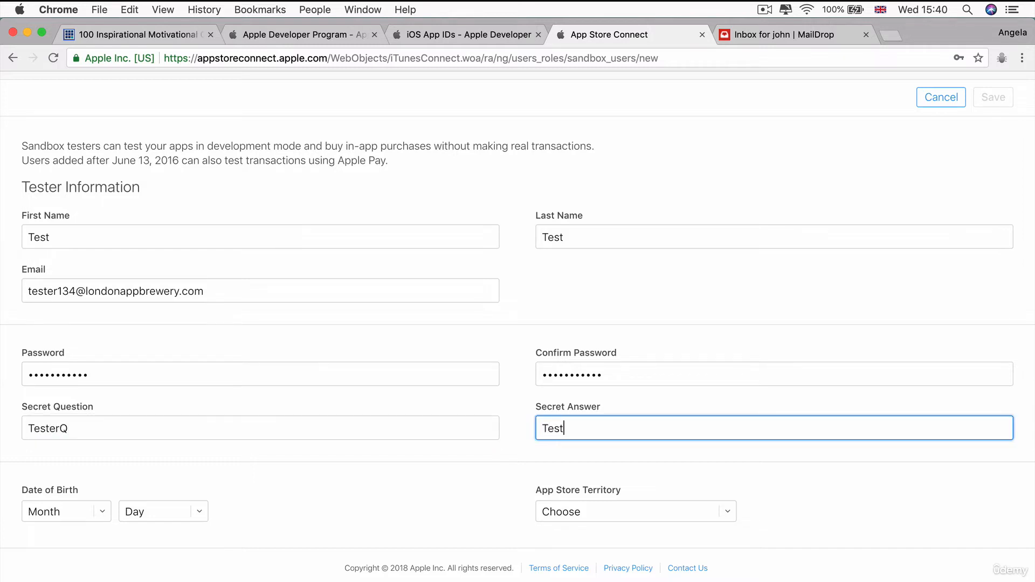
{"action": "type", "text": "A"}
Set the tester's date of birth to April 4
{"action": "left_click", "coordinate": [83, 516]}
{"action": "left_click", "coordinate": [63, 571]}
{"action": "left_click", "coordinate": [154, 512]}
{"action": "left_click", "coordinate": [152, 561]}
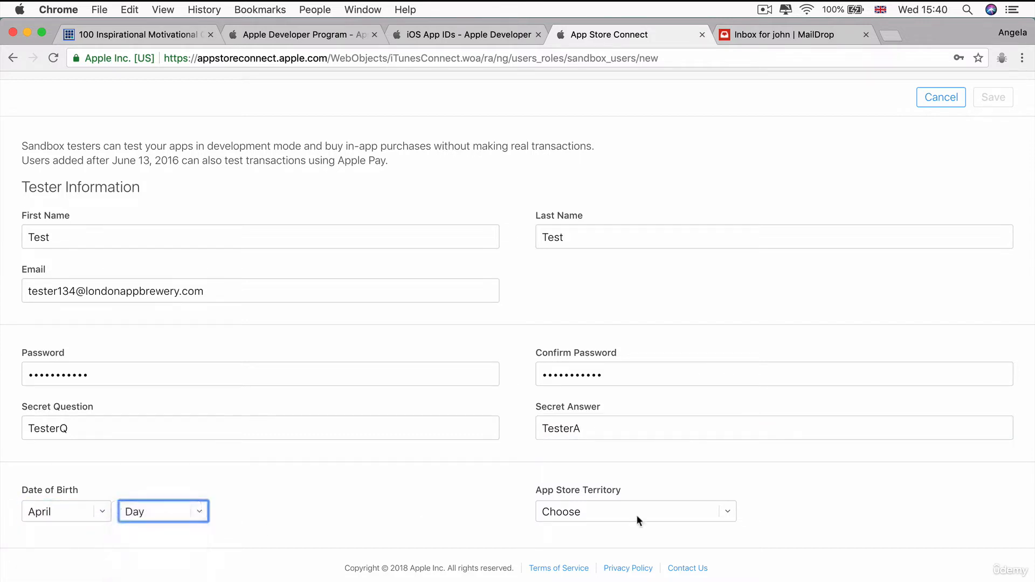
Choose United Kingdom as the App Store territory and save the tester
{"action": "left_click", "coordinate": [685, 513]}
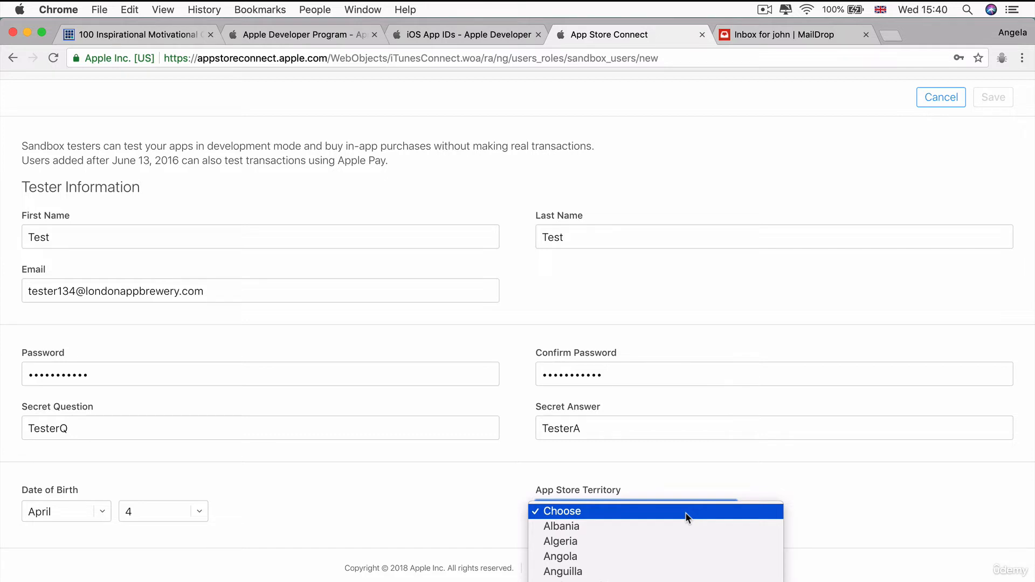
{"action": "scroll", "coordinate": [688, 516], "scroll_direction": "down", "scroll_amount": 15}
{"action": "scroll", "coordinate": [684, 512], "scroll_direction": "down", "scroll_amount": 1}
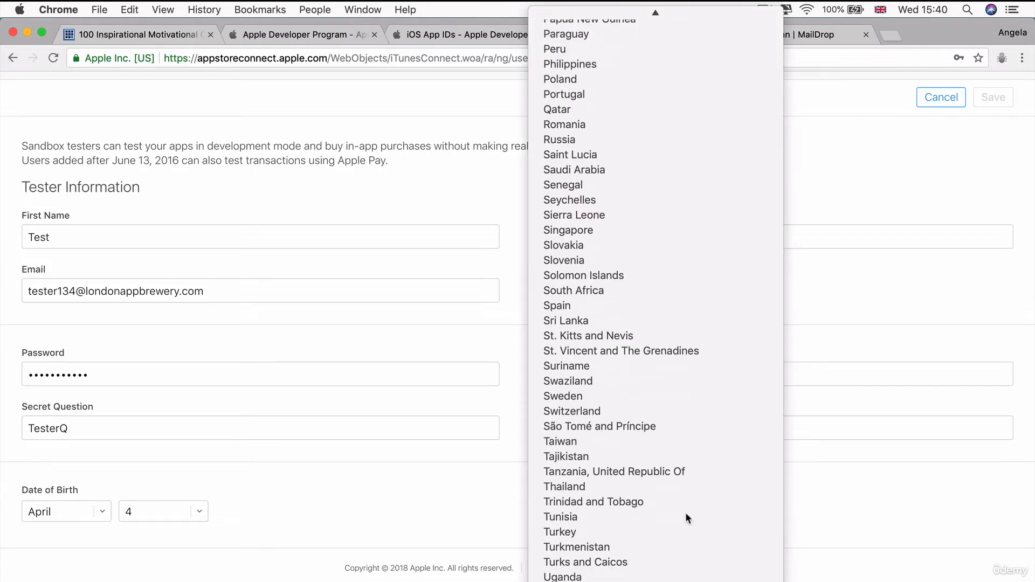
{"action": "scroll", "coordinate": [684, 512], "scroll_direction": "down", "scroll_amount": 3}
{"action": "left_click", "coordinate": [685, 512]}
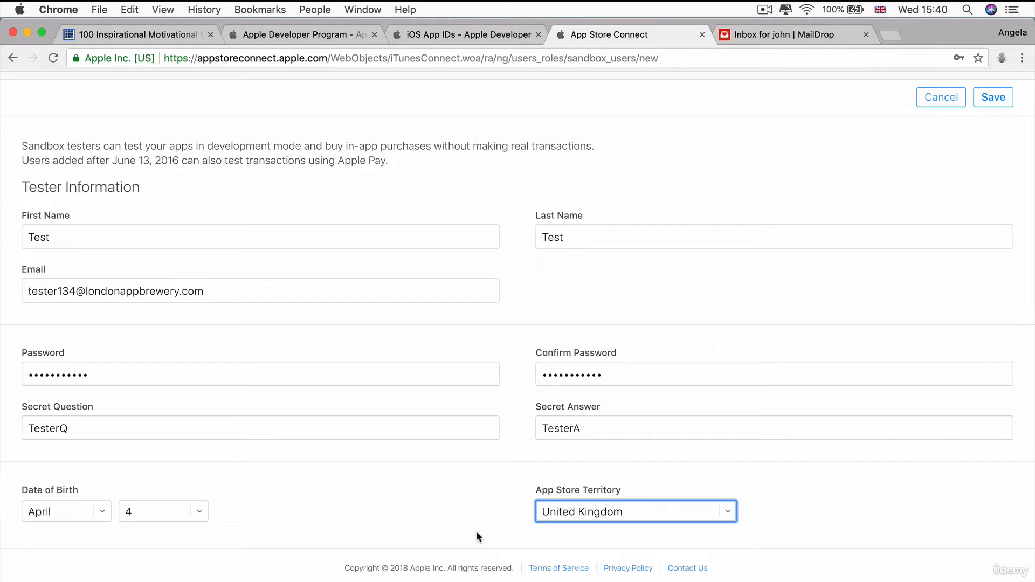
{"action": "left_click", "coordinate": [989, 100]}
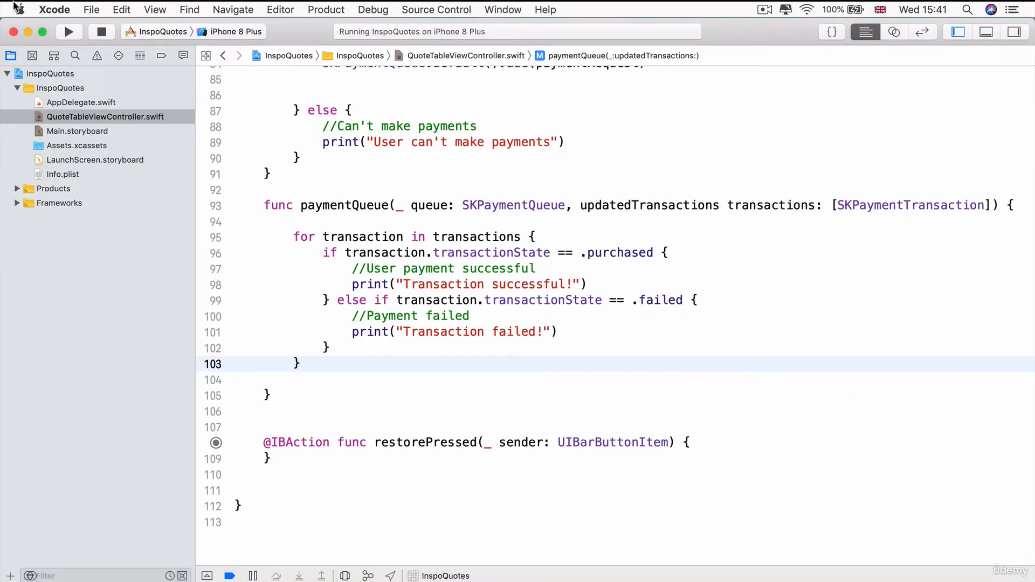
Set the connected iPhone as the InspoQuotes run destination and run the app on it
{"action": "left_click", "coordinate": [47, 75]}
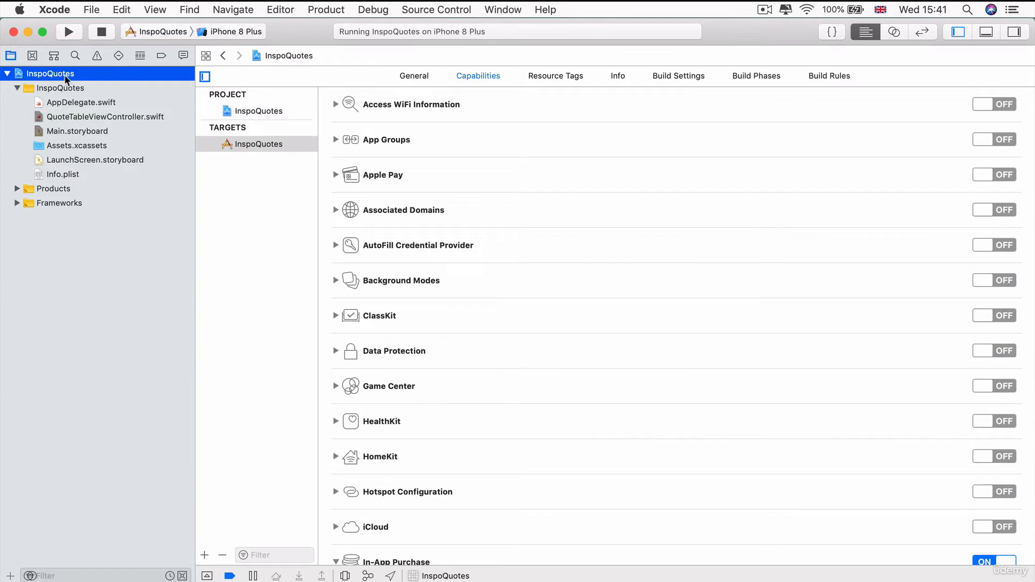
{"action": "left_click", "coordinate": [425, 76]}
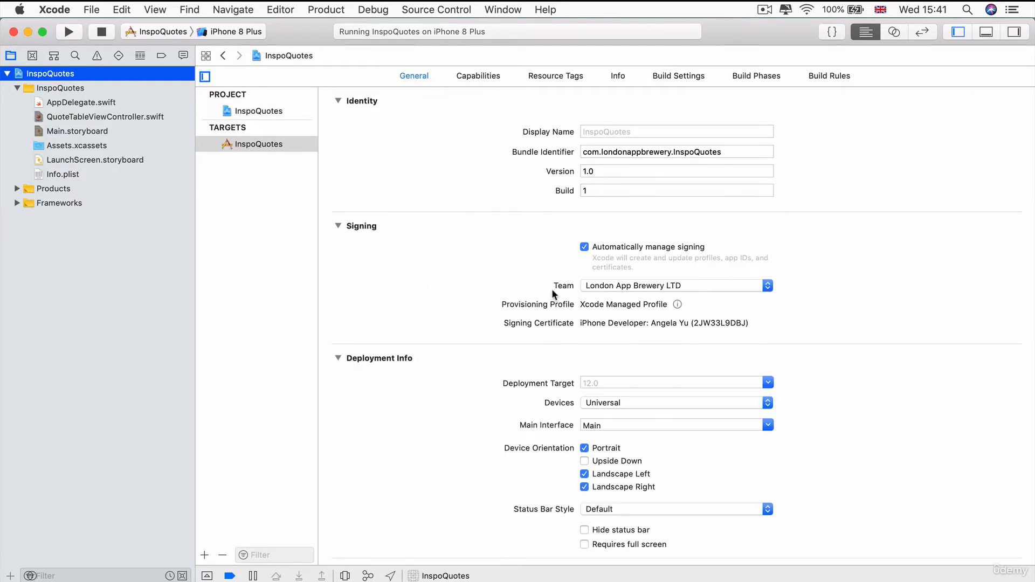
{"action": "left_click", "coordinate": [150, 34]}
{"action": "left_click", "coordinate": [457, 237]}
{"action": "left_click", "coordinate": [142, 33]}
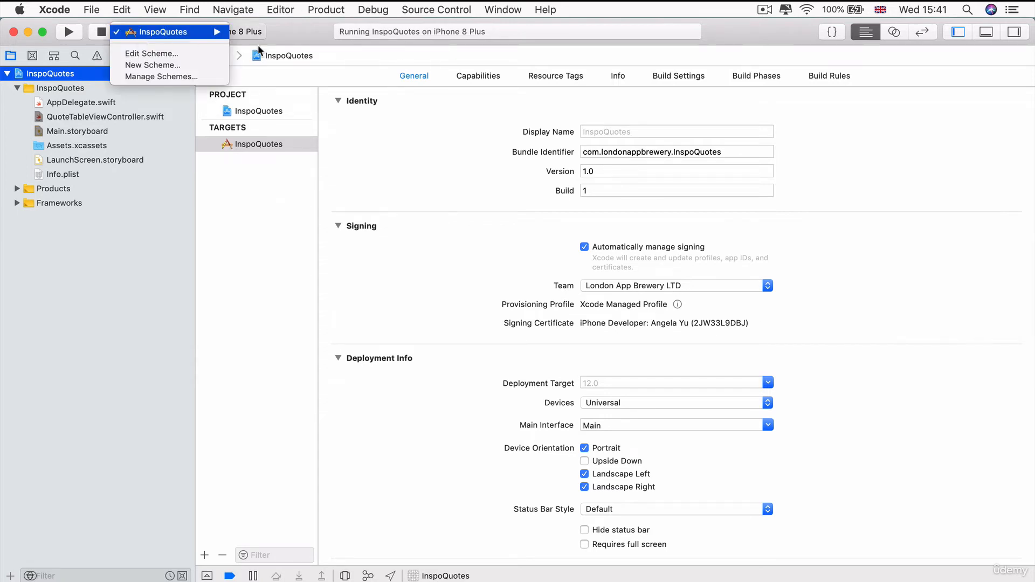
{"action": "mouse_move", "coordinate": [216, 32]}
{"action": "left_click", "coordinate": [326, 45]}
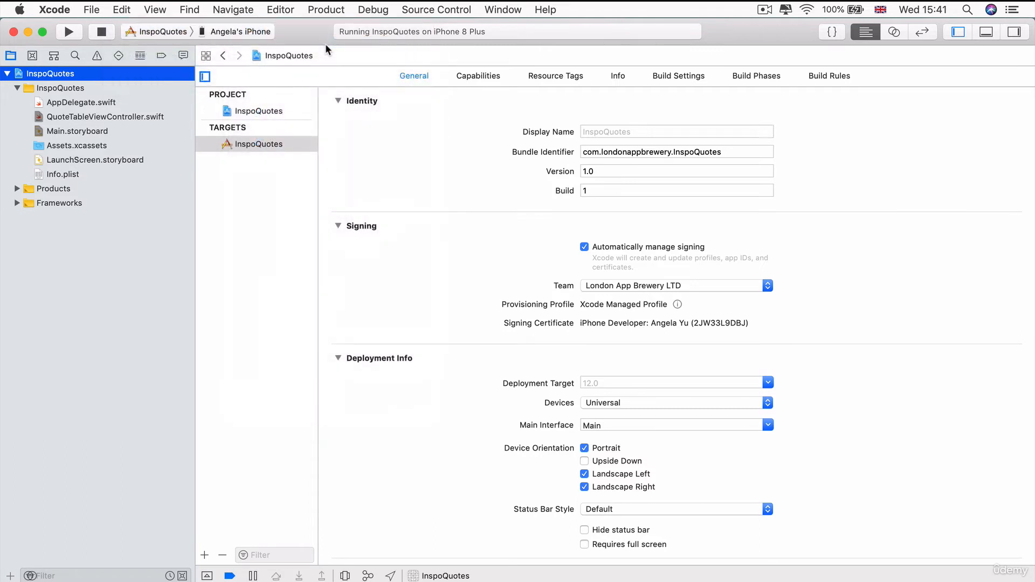
{"action": "left_click", "coordinate": [70, 33]}
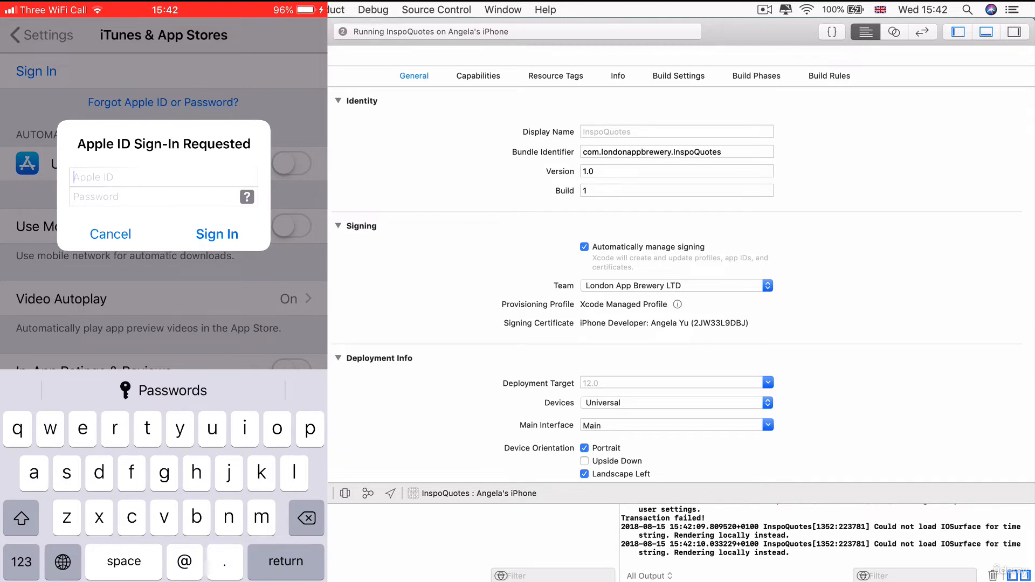
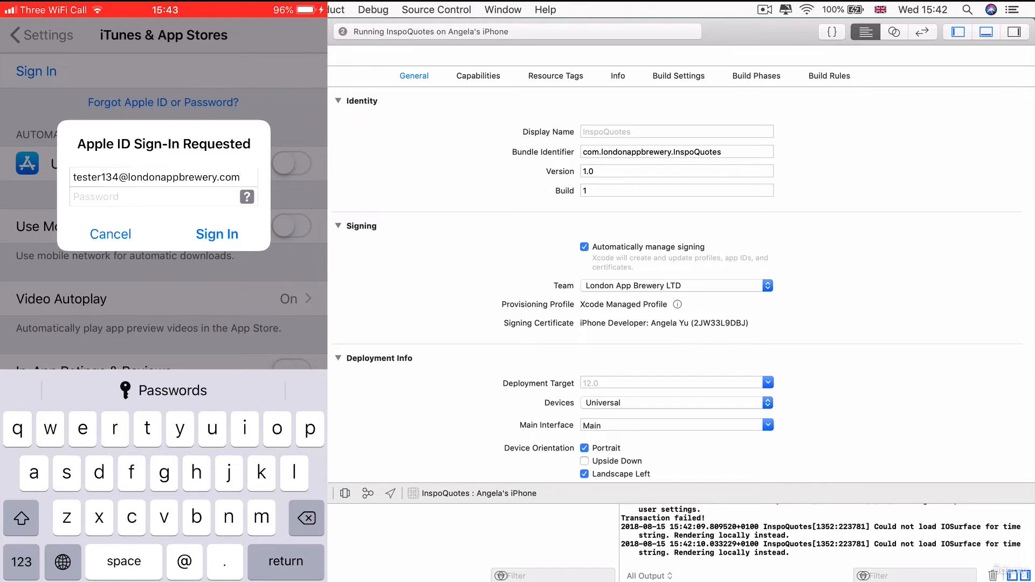
Sign in to the iOS sandbox account with the tester's Apple ID and password, then go Home
{"action": "left_click", "coordinate": [118, 197]}
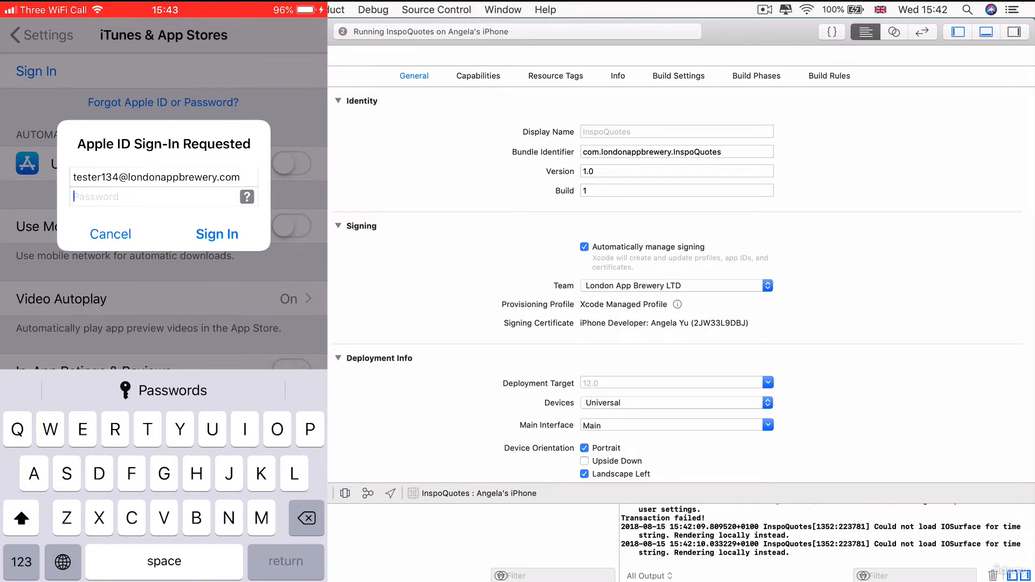
{"action": "type", "text": "Test32"}
{"action": "left_click", "coordinate": [216, 234]}
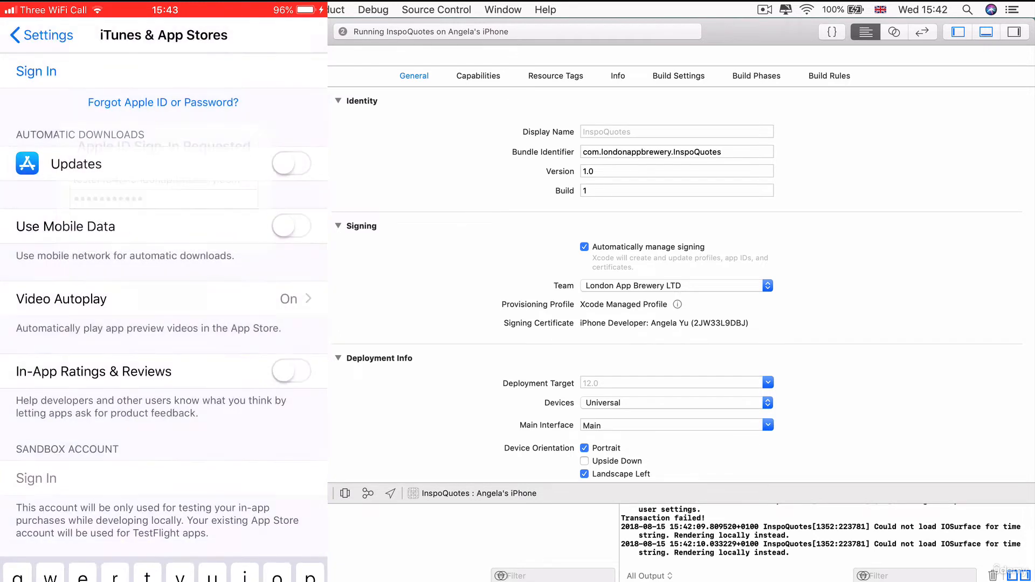
{"action": "scroll", "coordinate": [163, 317], "scroll_direction": "down", "scroll_amount": 2}
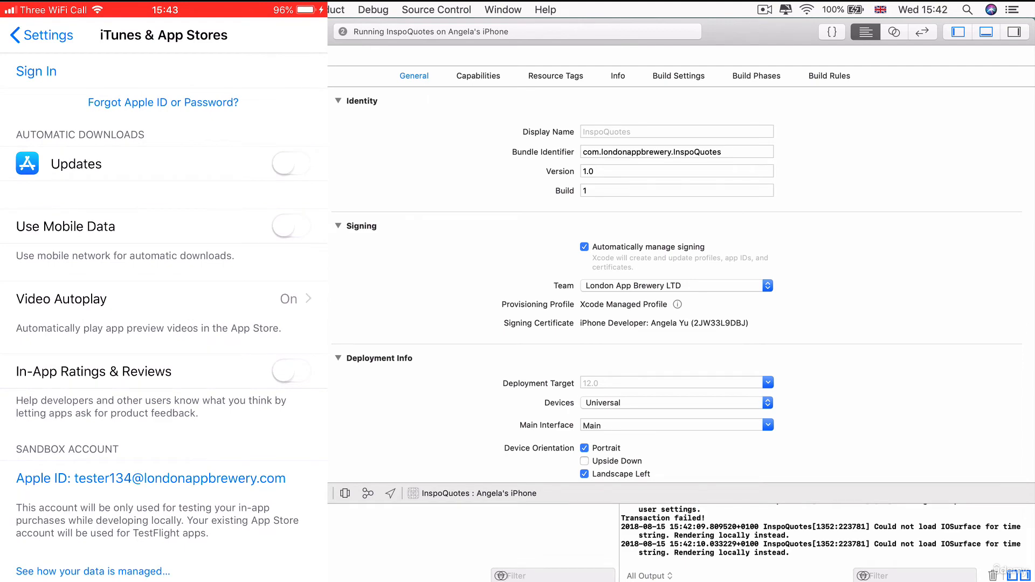
{"action": "key", "text": "Home"}
{"action": "scroll", "coordinate": [163, 264], "scroll_direction": "right", "scroll_amount": 3}
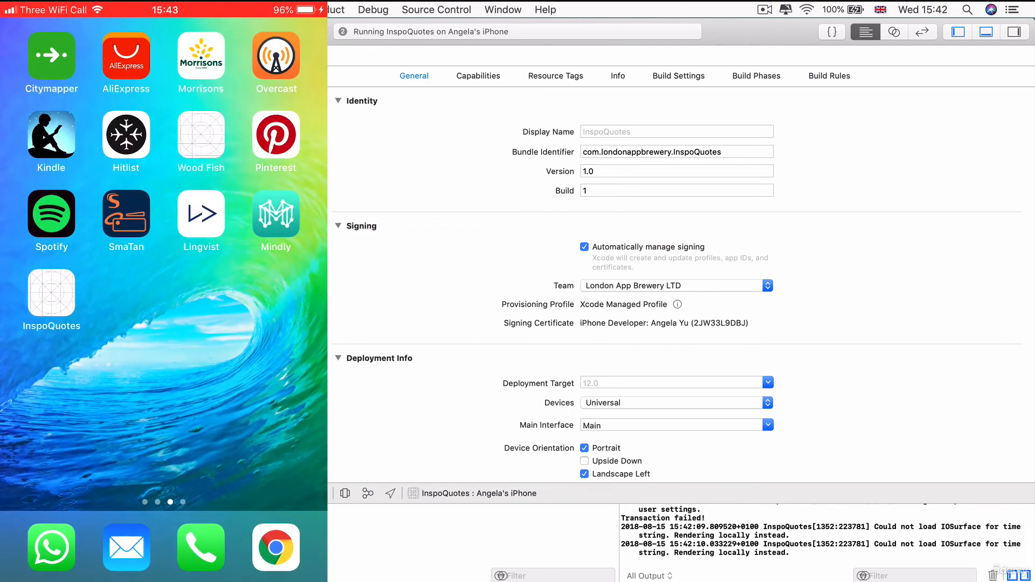
Buy Premium Quotes in InspoQuotes with the sandbox password and confirm 'Transaction successful!' in the console
{"action": "left_click", "coordinate": [51, 293]}
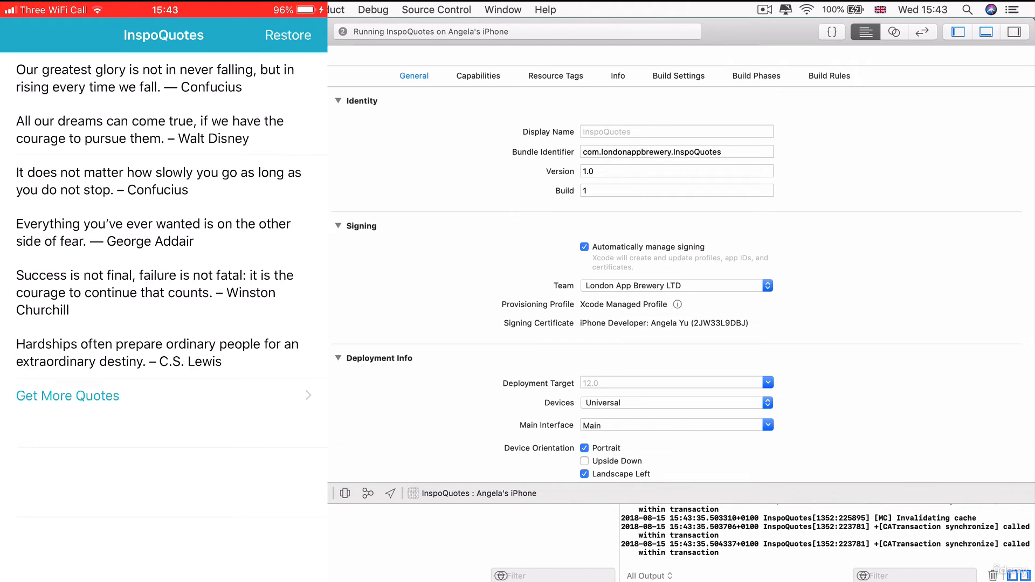
{"action": "left_click", "coordinate": [163, 396]}
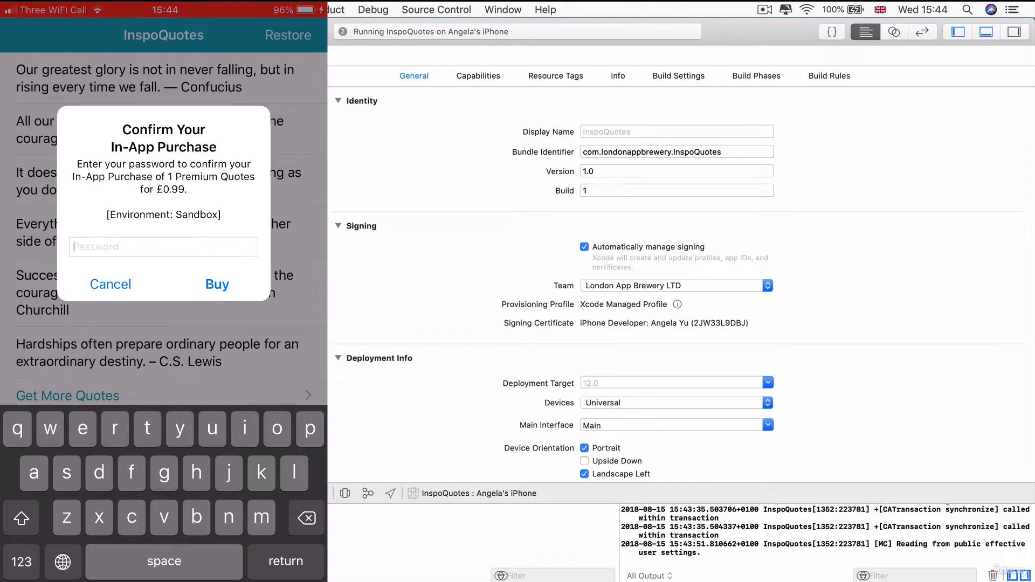
{"action": "type", "text": "Test3"}
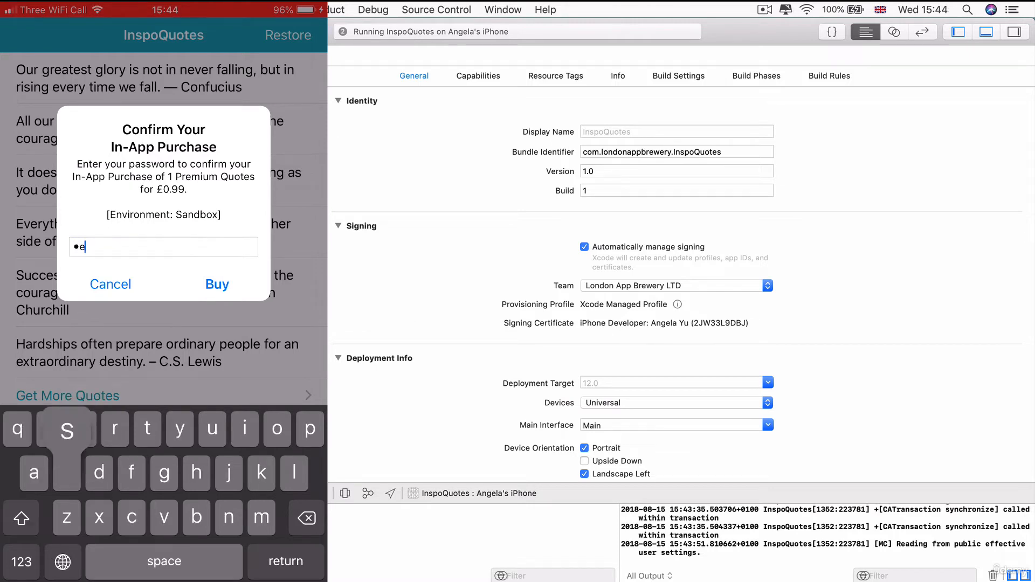
{"action": "type", "text": "21test"}
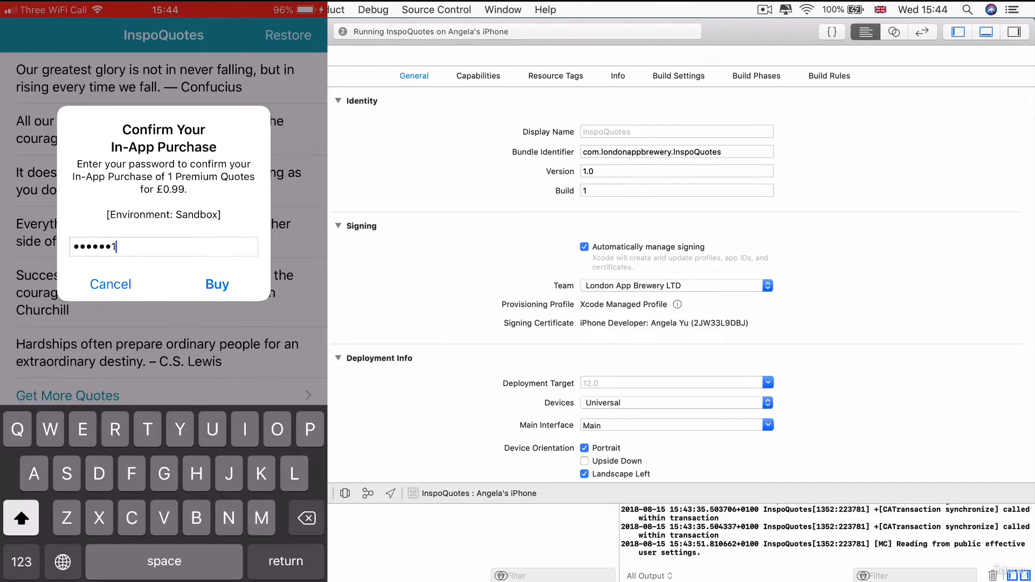
{"action": "key", "text": "Return"}
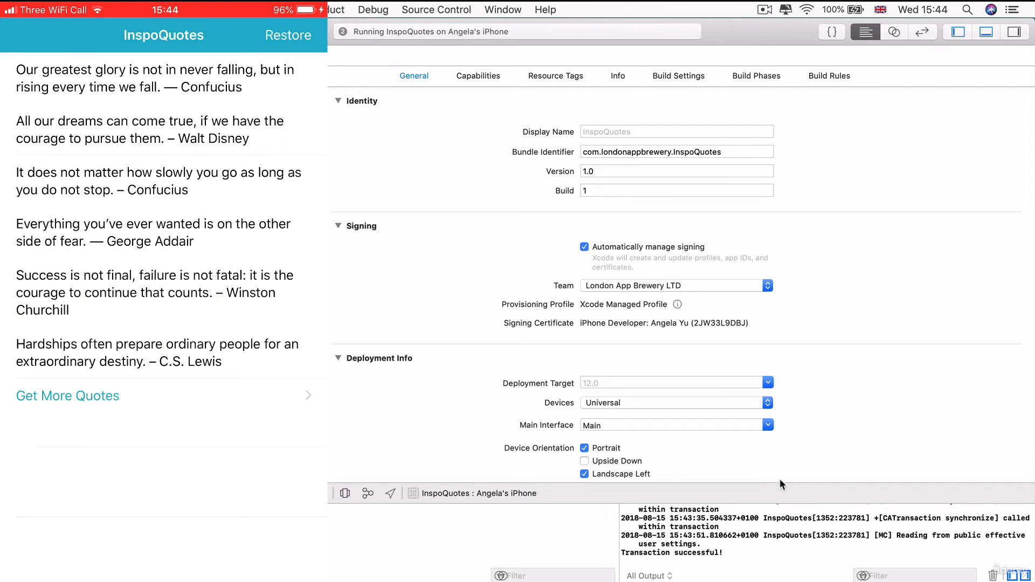
{"action": "left_click_drag", "start_coordinate": [780, 480], "coordinate": [797, 210]}
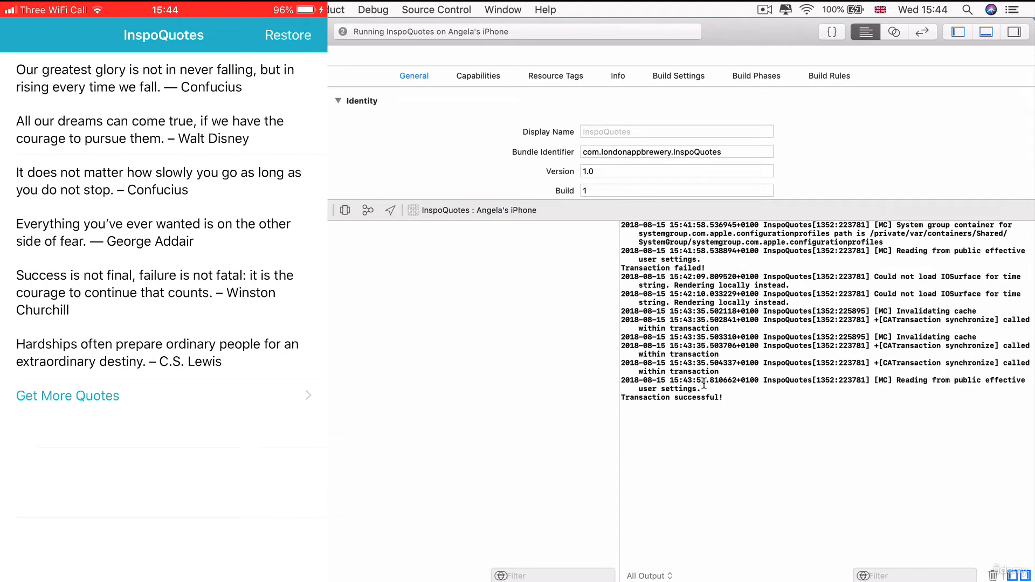
{"action": "left_click_drag", "start_coordinate": [724, 398], "coordinate": [621, 398]}
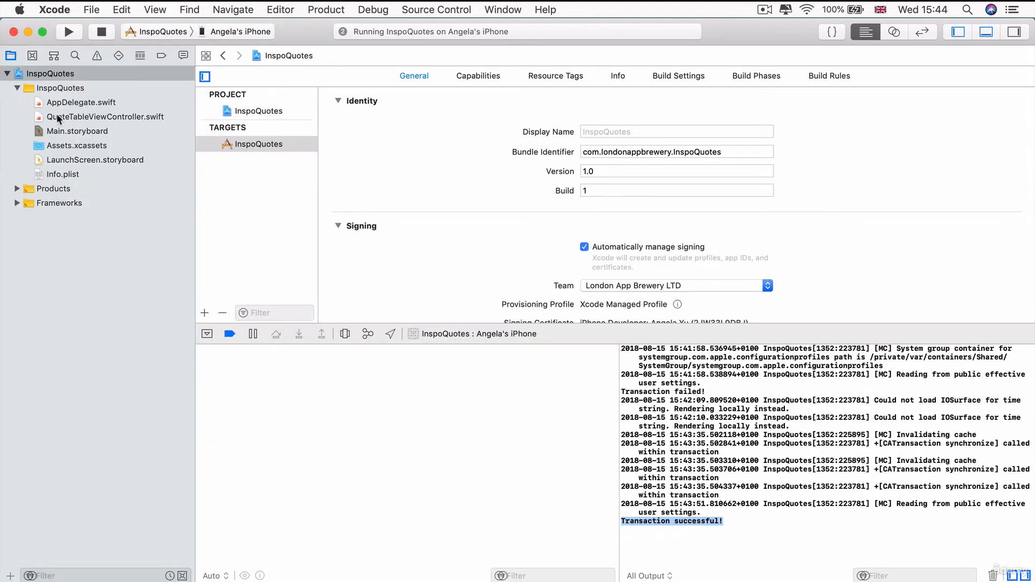
Open QuoteTableViewController.swift at paymentQueue and highlight the purchased branch, lines 96-99
{"action": "left_click", "coordinate": [59, 118]}
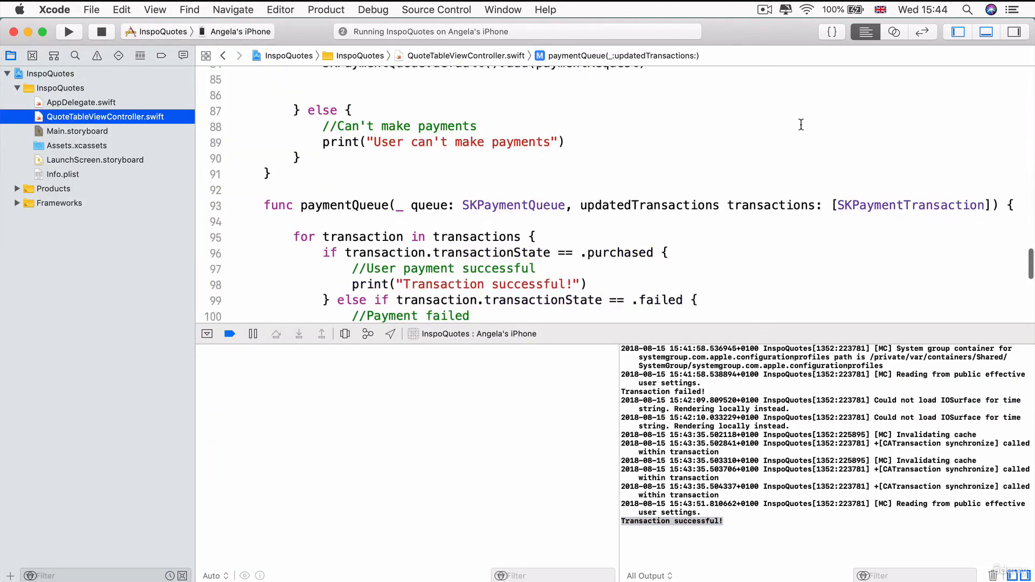
{"action": "scroll", "coordinate": [746, 167], "scroll_direction": "down", "scroll_amount": 4}
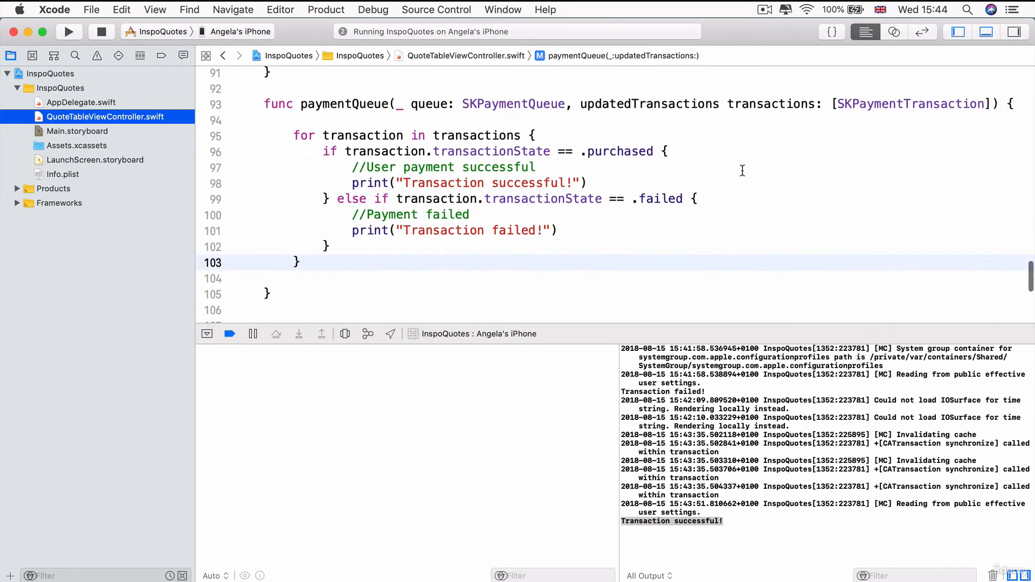
{"action": "left_click_drag", "start_coordinate": [352, 184], "coordinate": [607, 177]}
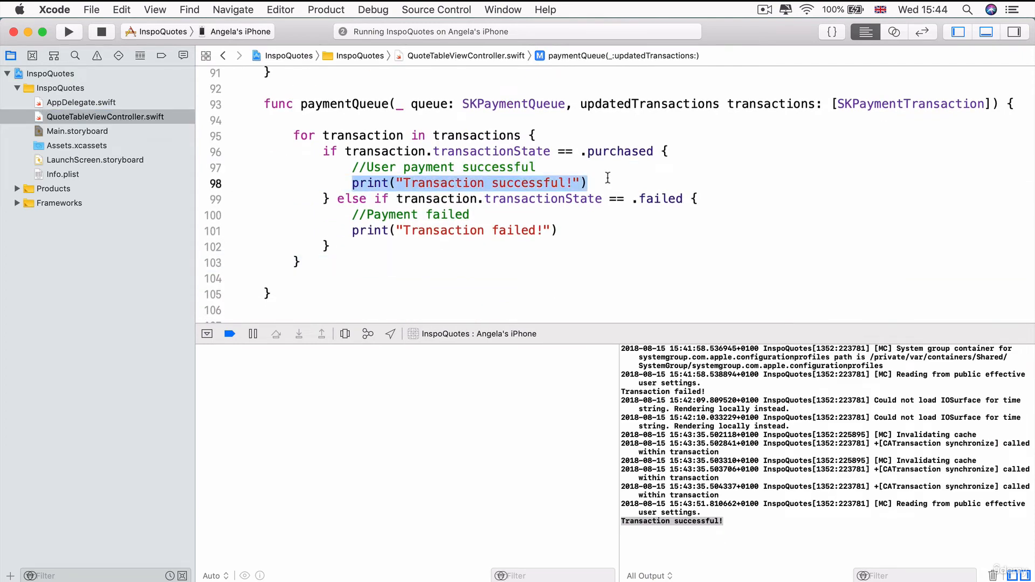
{"action": "left_click", "coordinate": [581, 183], "text": "alt"}
{"action": "left_click", "coordinate": [294, 184]}
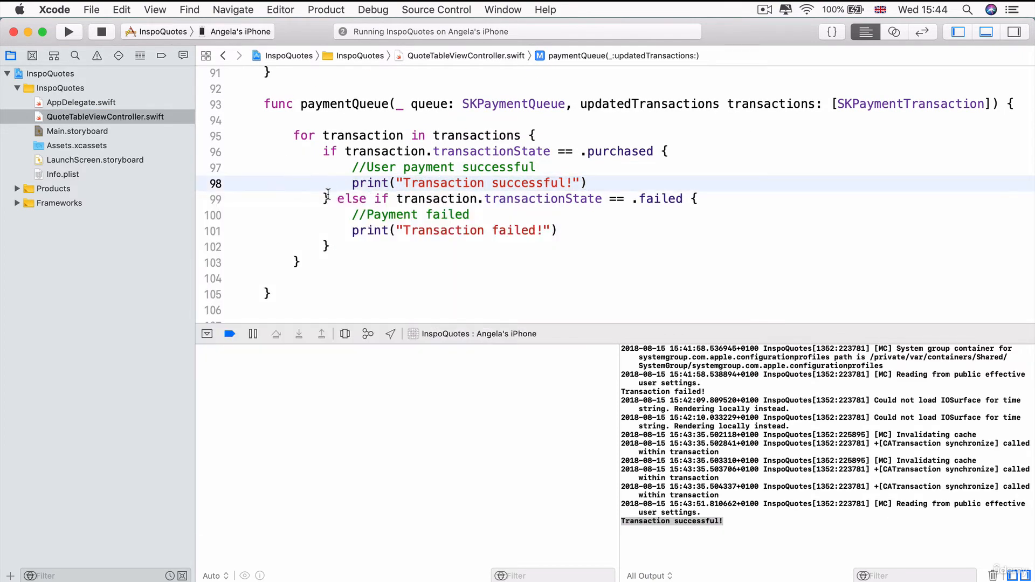
{"action": "left_click_drag", "start_coordinate": [330, 199], "coordinate": [322, 151]}
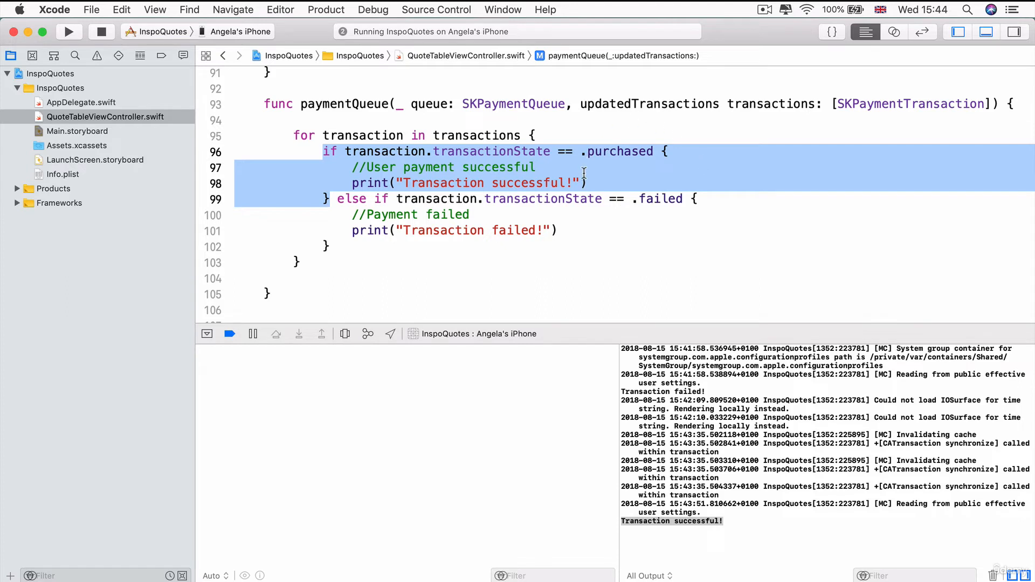
Highlight the 'Transaction successful' comment and print lines, and the word successful in the console
{"action": "left_click", "coordinate": [486, 175]}
{"action": "left_click_drag", "start_coordinate": [349, 185], "coordinate": [585, 185]}
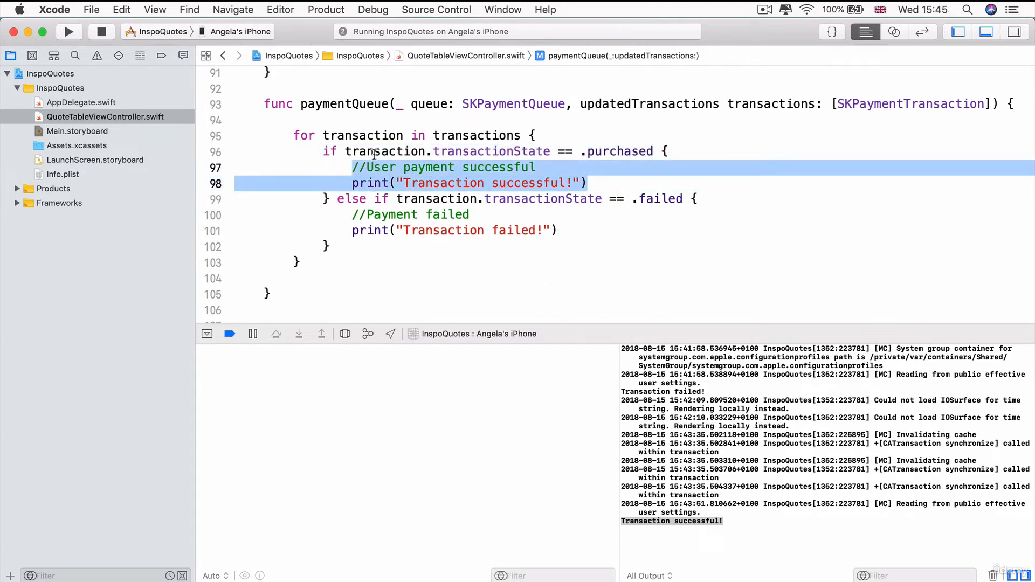
{"action": "left_click_drag", "start_coordinate": [330, 198], "coordinate": [662, 147]}
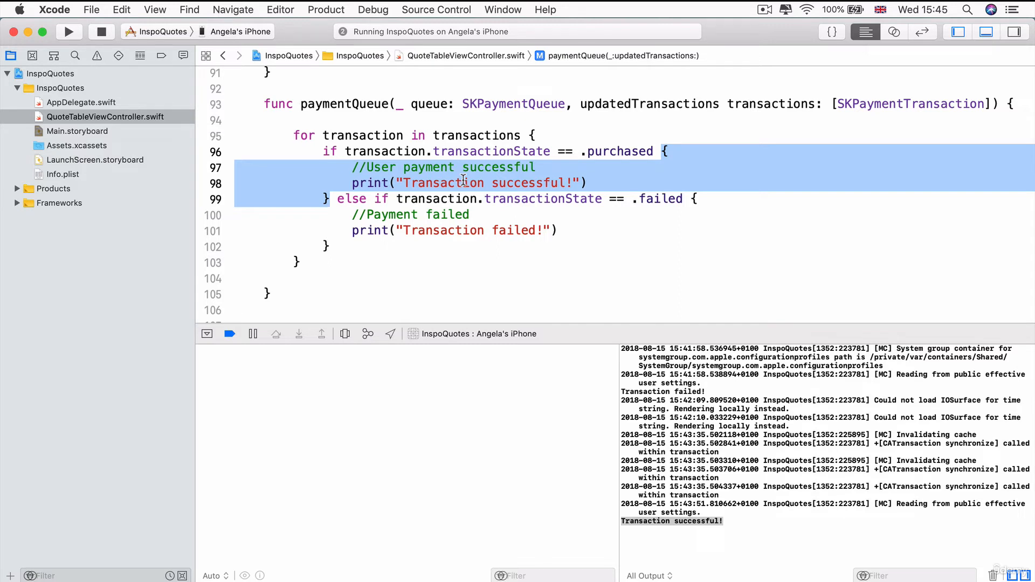
{"action": "left_click_drag", "start_coordinate": [593, 184], "coordinate": [350, 172]}
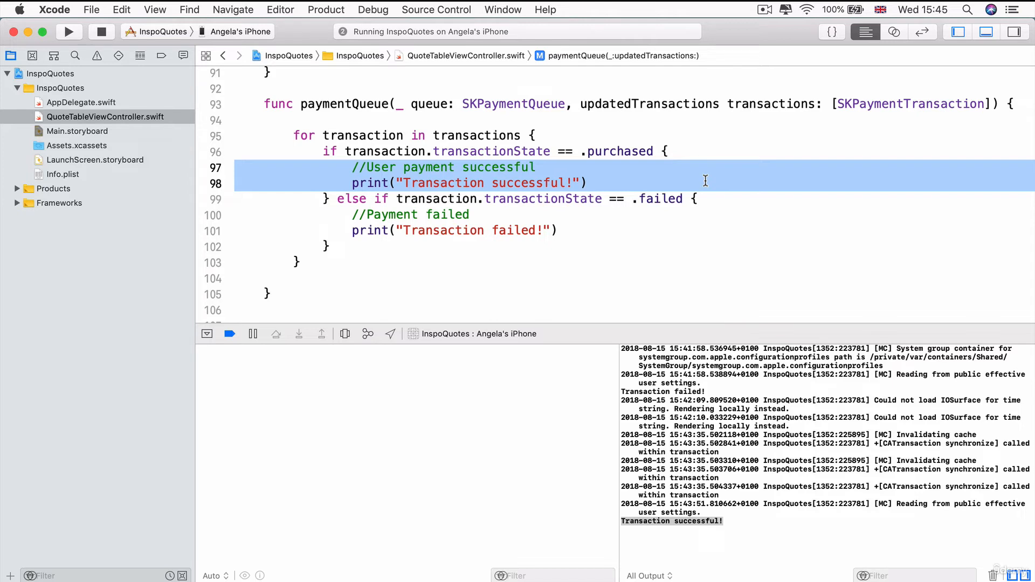
{"action": "double_click", "coordinate": [708, 520]}
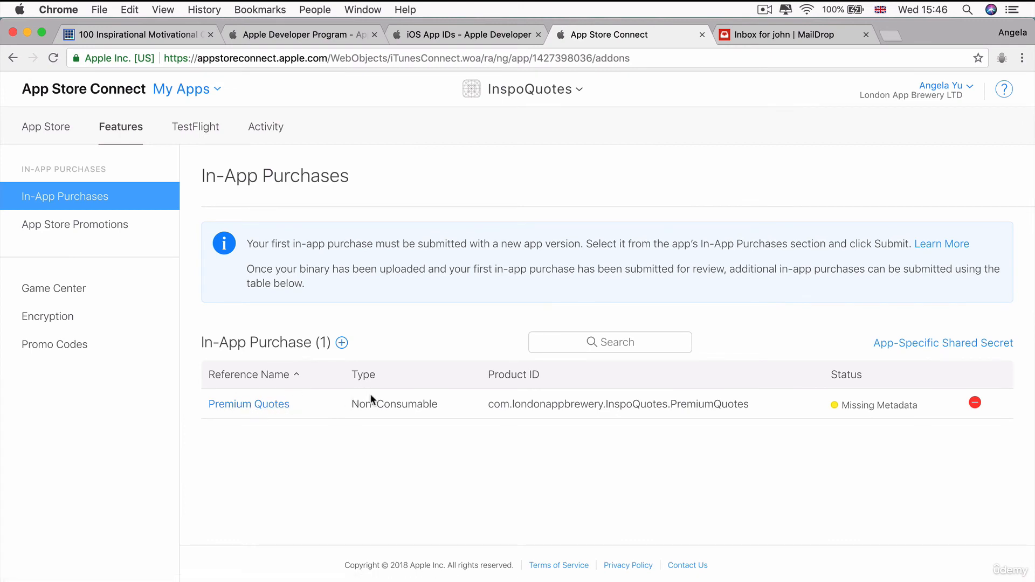
Note the Non-Consumable product type, then go from My Apps to Users and Roles
{"action": "left_click_drag", "start_coordinate": [349, 402], "coordinate": [441, 402]}
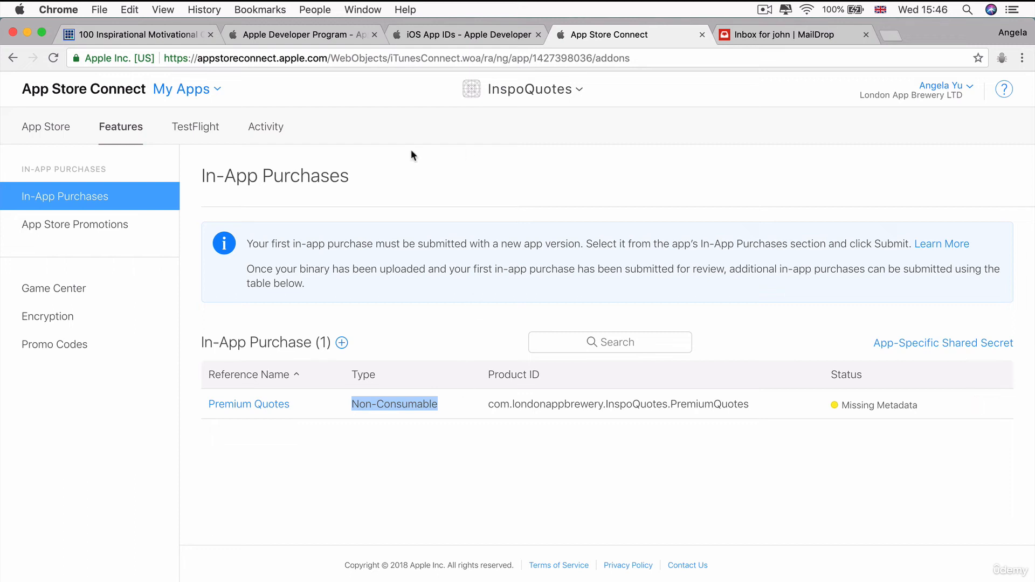
{"action": "left_click", "coordinate": [185, 91]}
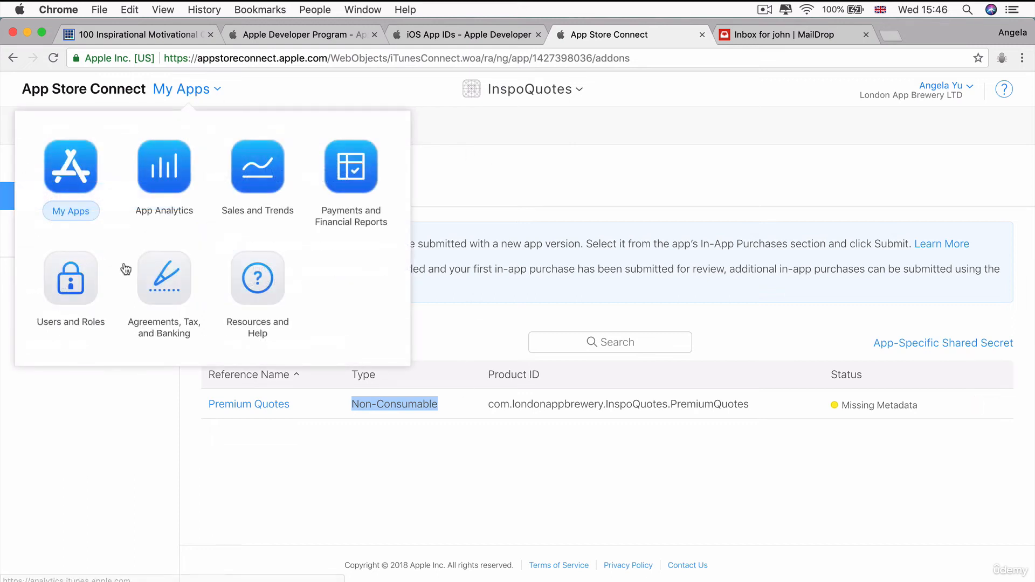
{"action": "left_click", "coordinate": [63, 299]}
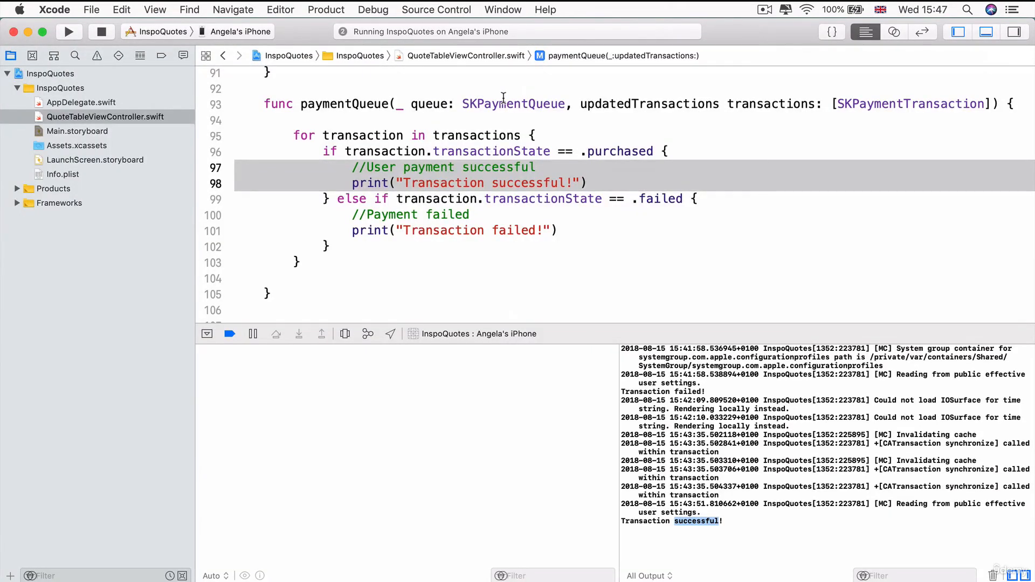
Hide the debug console and look over the payment request lines and the paymentQueue function
{"action": "key", "text": "super+shift+y"}
{"action": "scroll", "coordinate": [911, 386], "scroll_direction": "up", "scroll_amount": 5}
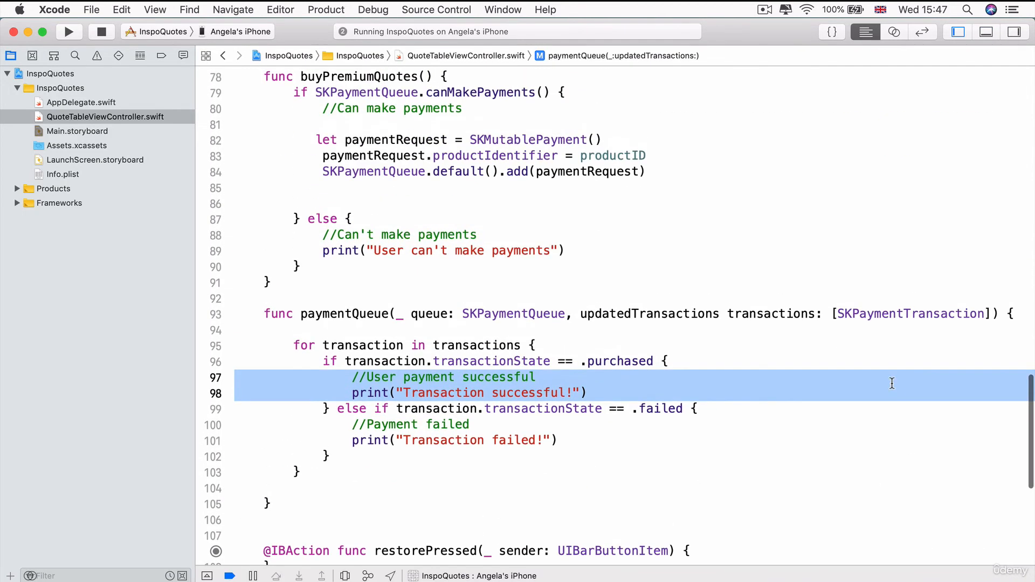
{"action": "left_click_drag", "start_coordinate": [678, 178], "coordinate": [257, 139]}
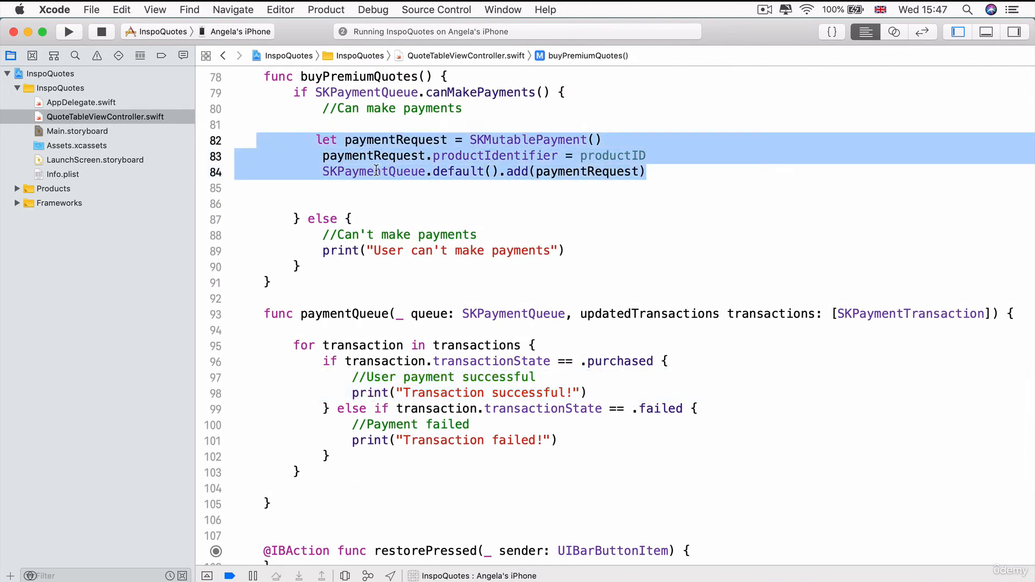
{"action": "left_click_drag", "start_coordinate": [649, 171], "coordinate": [227, 139]}
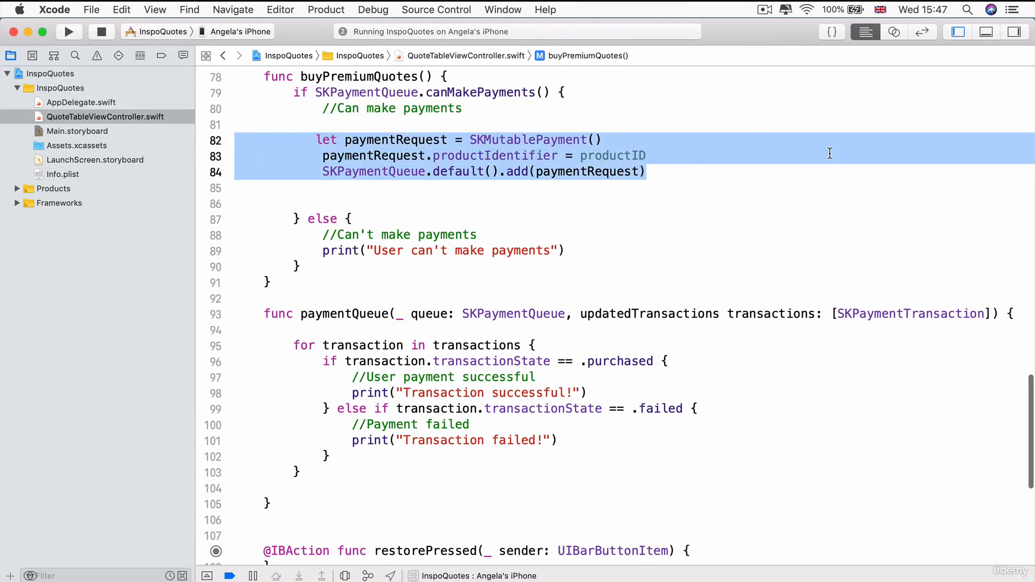
{"action": "scroll", "coordinate": [830, 153], "scroll_direction": "down", "scroll_amount": 2}
{"action": "scroll", "coordinate": [830, 154], "scroll_direction": "down", "scroll_amount": 4}
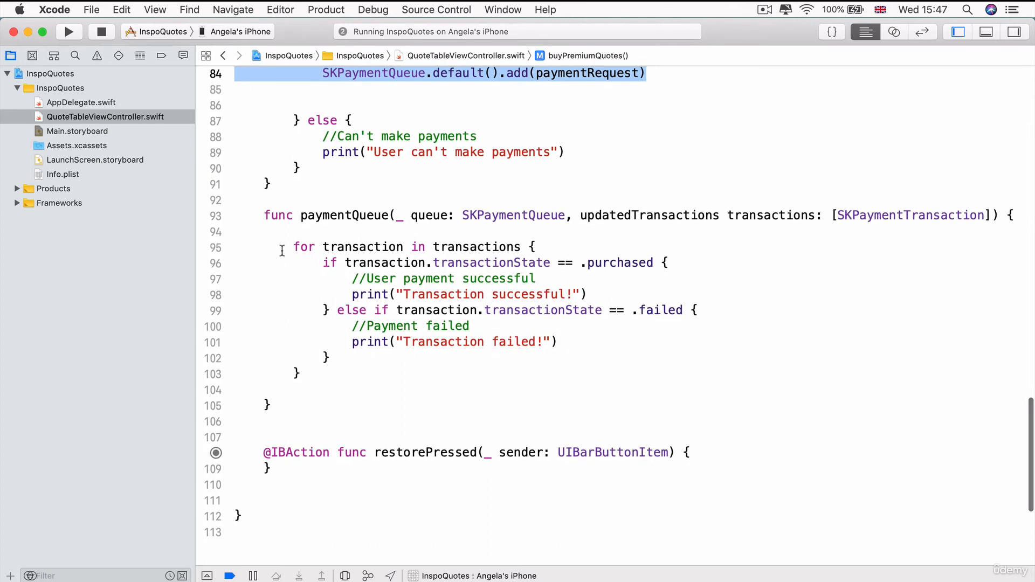
{"action": "left_click_drag", "start_coordinate": [264, 216], "coordinate": [278, 405]}
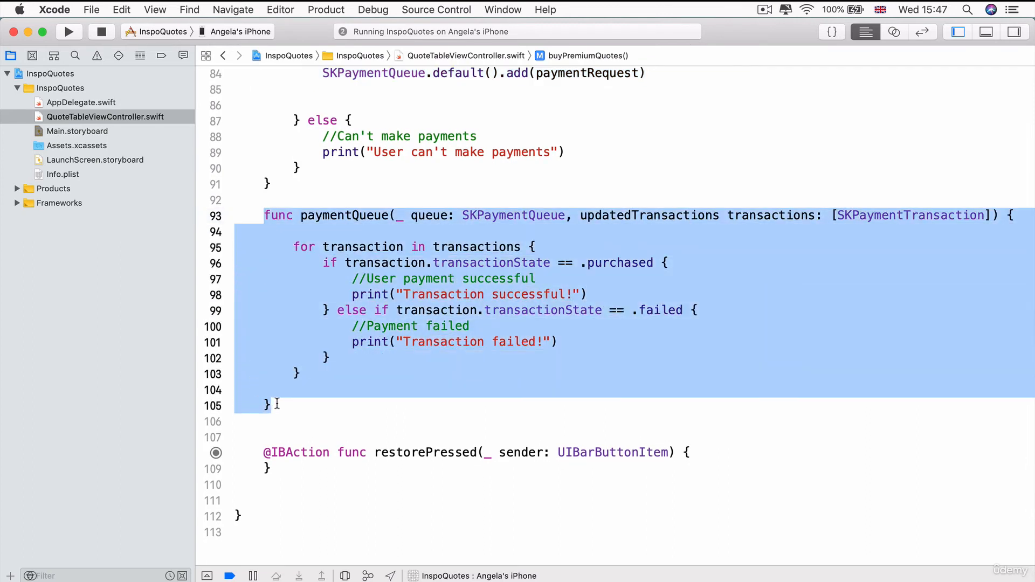
{"action": "left_click", "coordinate": [332, 397]}
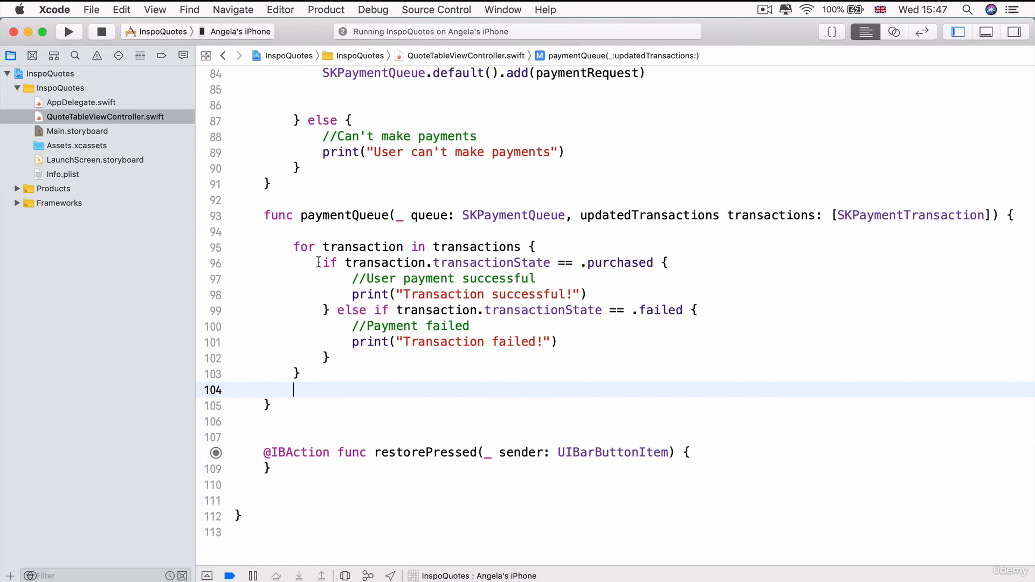
Highlight the purchased branch lines, then delete and restore the 'User payment successful' comment
{"action": "left_click_drag", "start_coordinate": [318, 262], "coordinate": [323, 312]}
{"action": "left_click", "coordinate": [324, 312]}
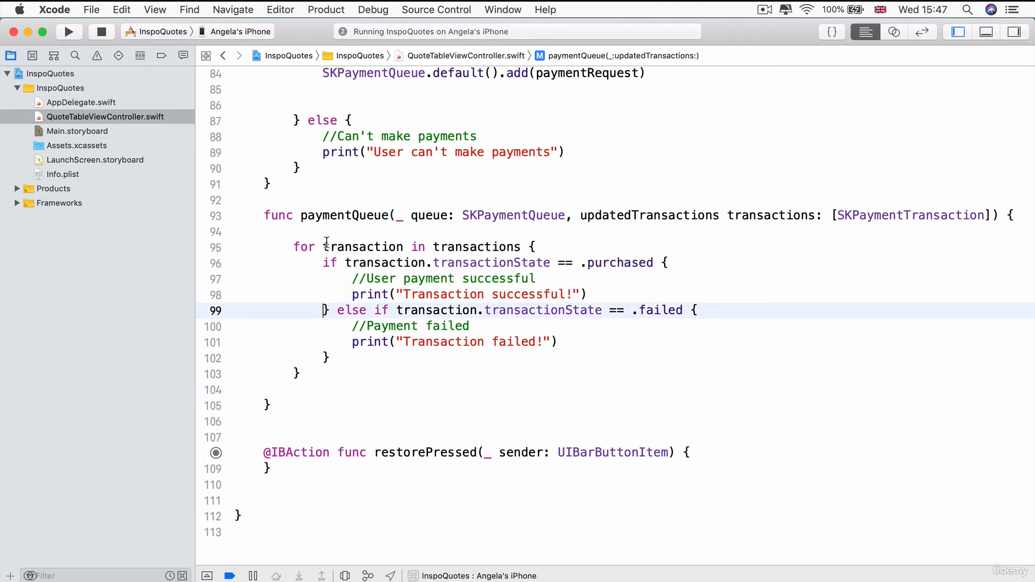
{"action": "left_click_drag", "start_coordinate": [321, 262], "coordinate": [341, 354]}
{"action": "left_click", "coordinate": [608, 335]}
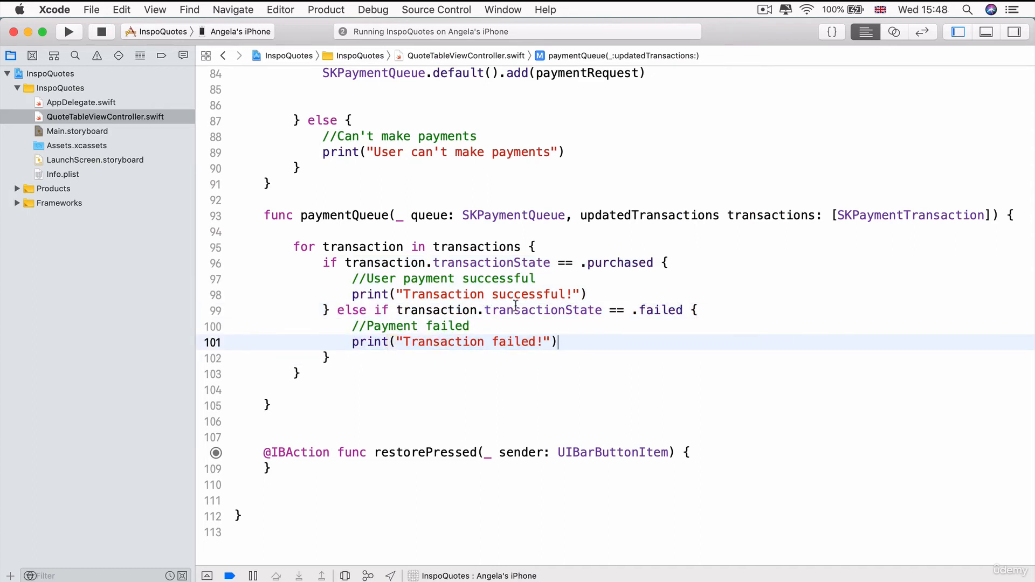
{"action": "left_click_drag", "start_coordinate": [554, 274], "coordinate": [279, 279]}
{"action": "key", "text": "BackSpace"}
{"action": "key", "text": "super+z"}
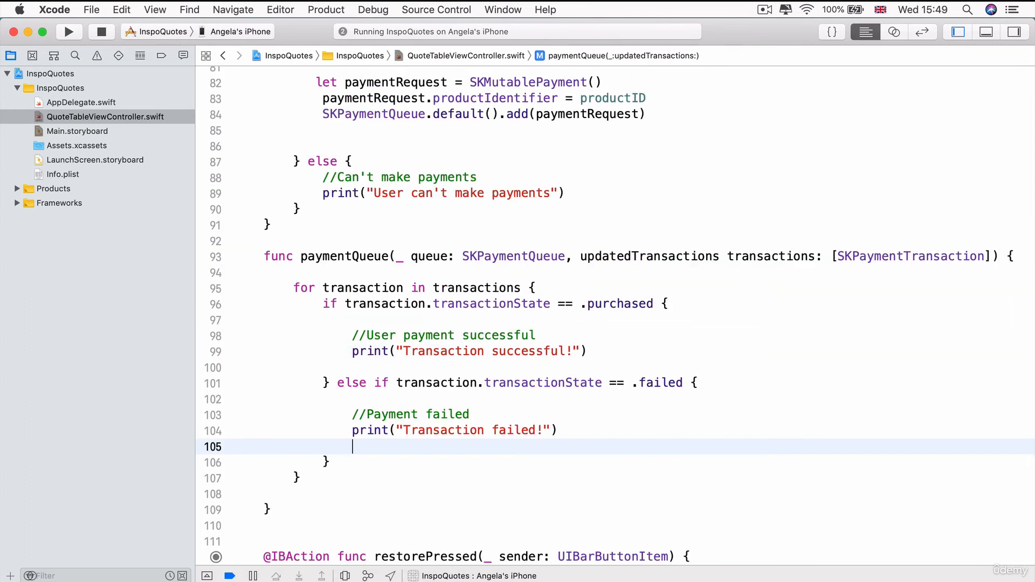
Add SKPaymentQueue.default().finishTransaction(transaction) after the success print in the purchased branch
{"action": "left_click", "coordinate": [623, 348]}
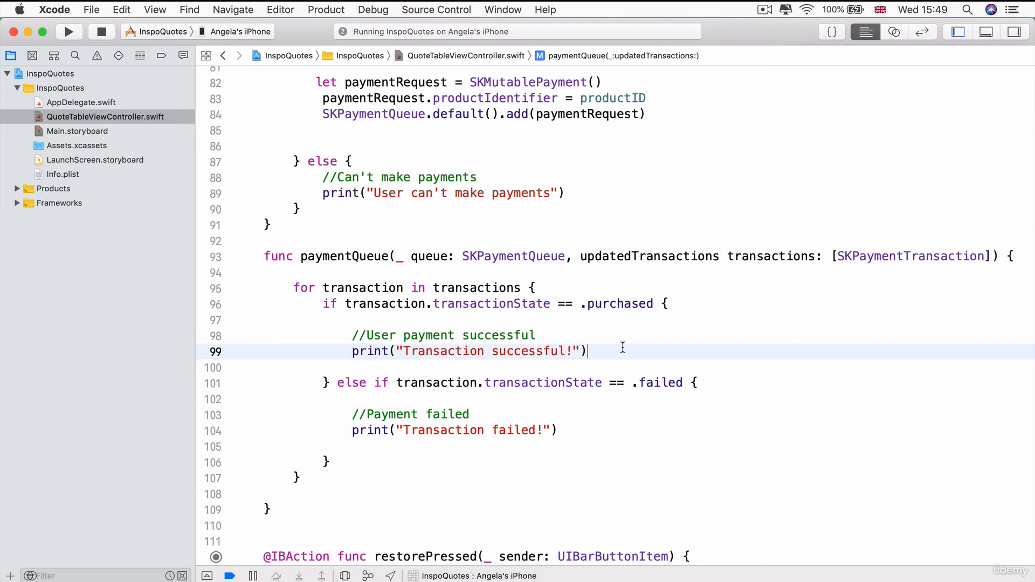
{"action": "key", "text": "Return"}
{"action": "key", "text": "Return"}
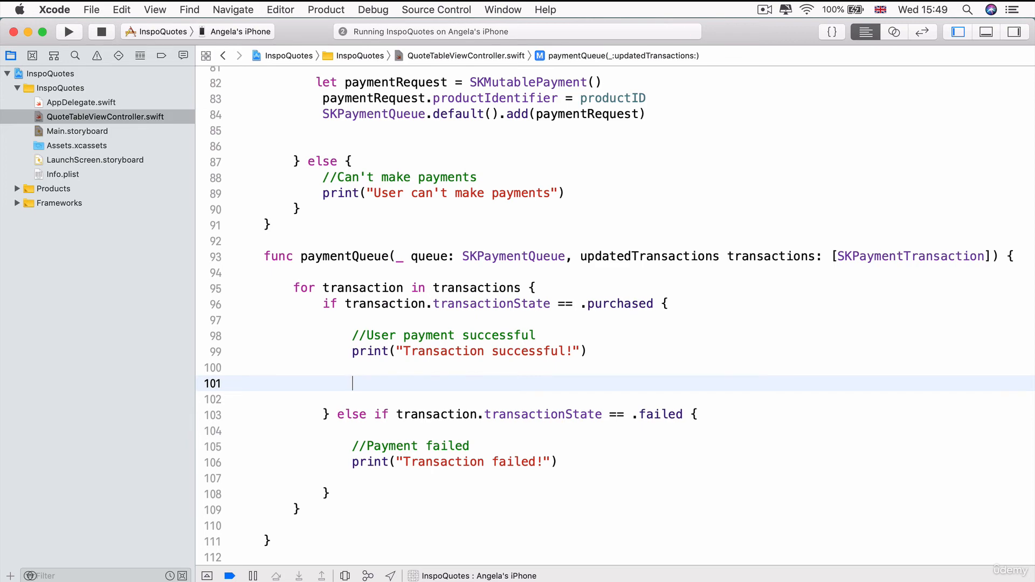
{"action": "type", "text": "skq"}
{"action": "key", "text": "Return"}
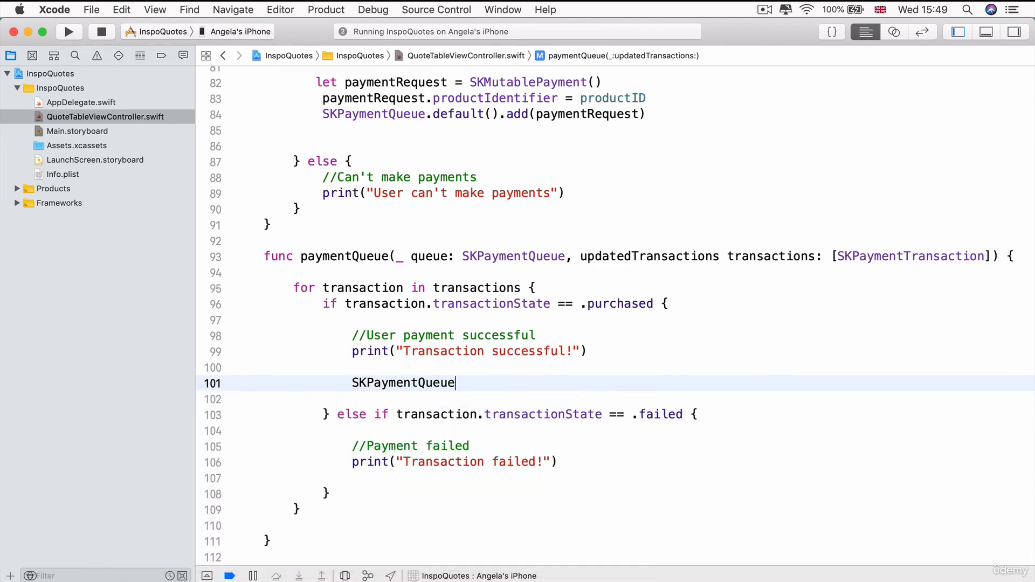
{"action": "type", "text": ".de"}
{"action": "key", "text": "Return"}
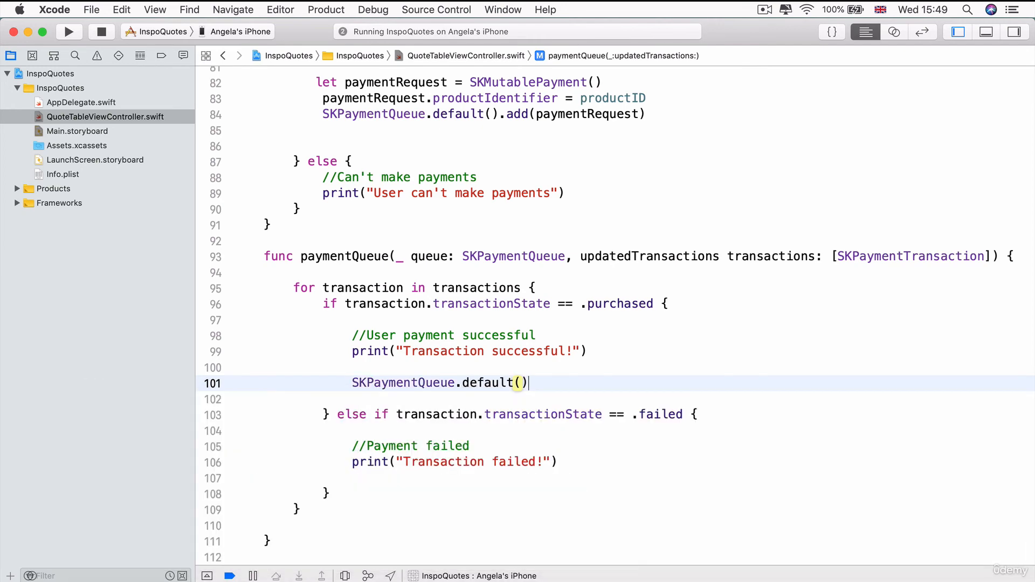
{"action": "type", "text": ".fi"}
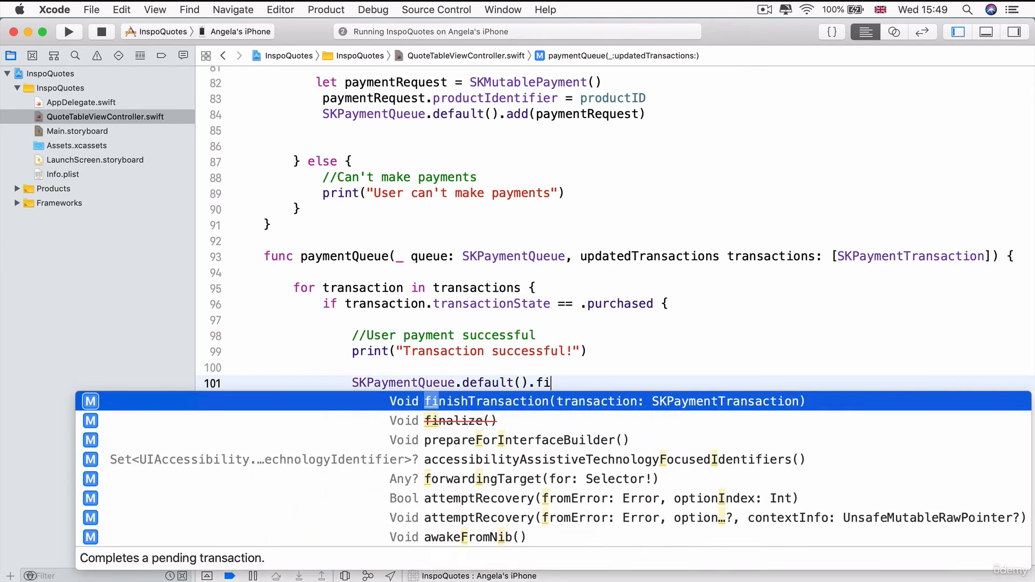
{"action": "key", "text": "Return"}
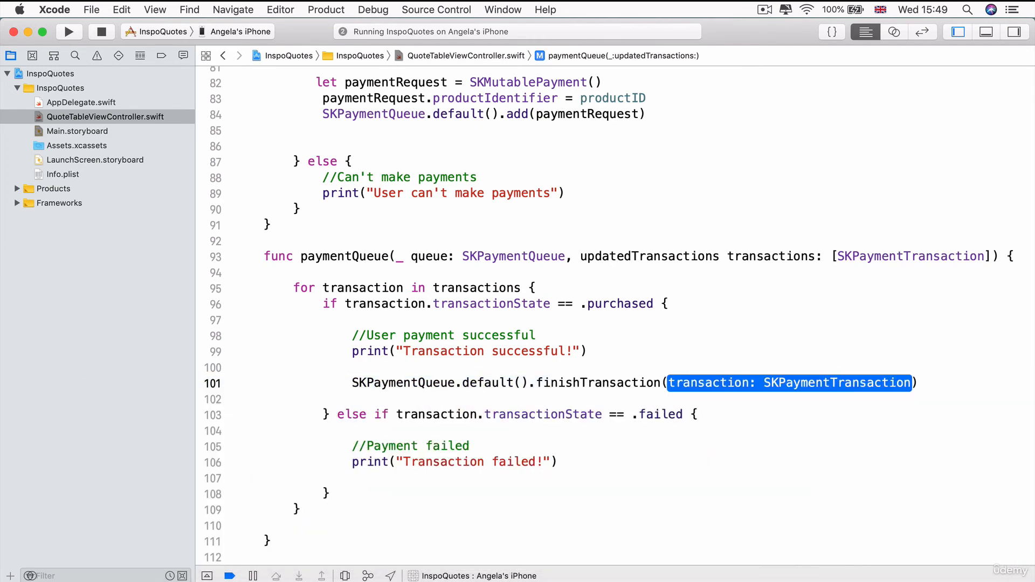
{"action": "type", "text": "tr"}
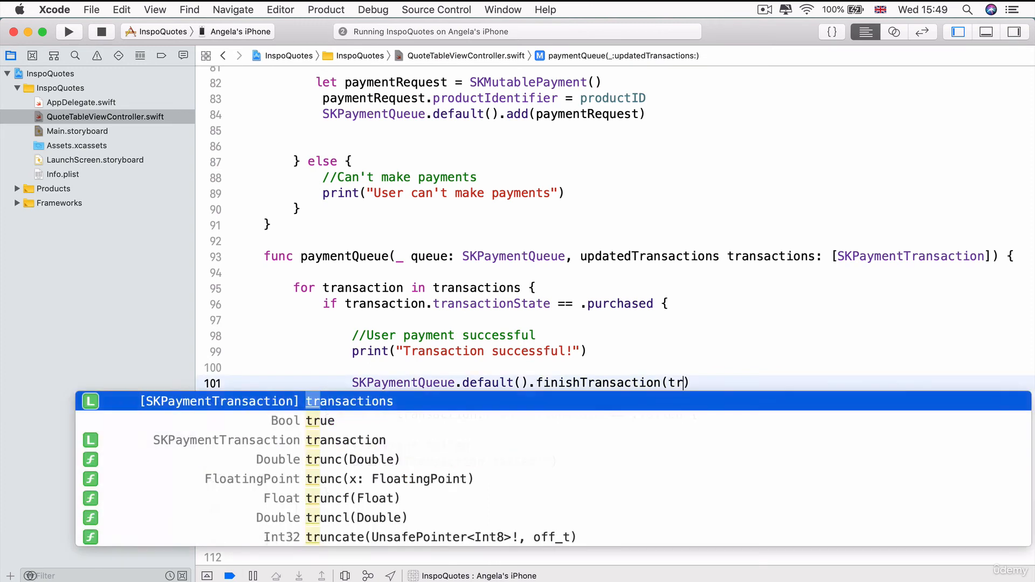
{"action": "key", "text": "Down"}
{"action": "key", "text": "Down"}
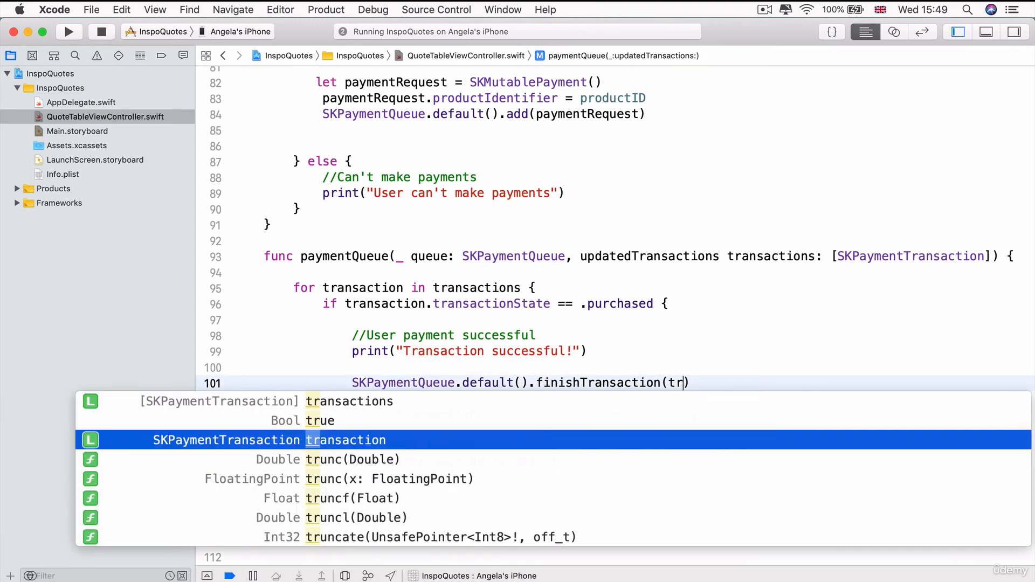
{"action": "key", "text": "Return"}
{"action": "key", "text": "Right"}
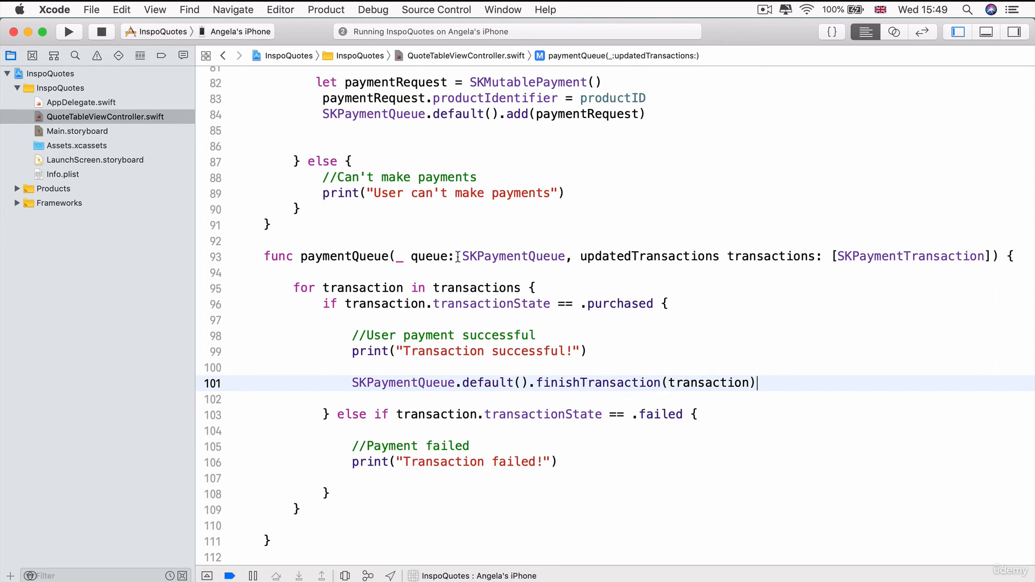
Copy the finishTransaction statement into the failed branch below 'Transaction failed!'
{"action": "double_click", "coordinate": [345, 287]}
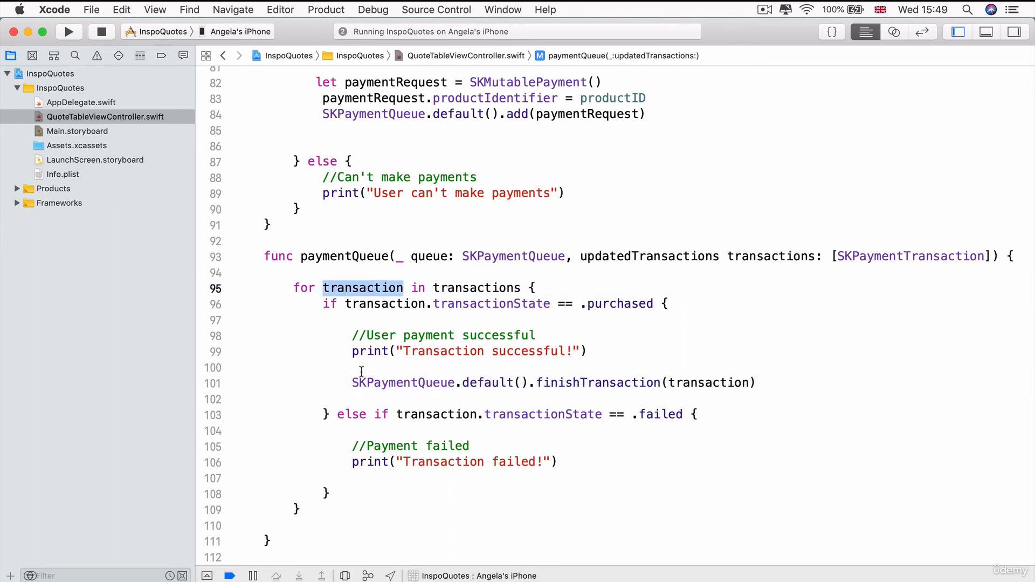
{"action": "left_click_drag", "start_coordinate": [344, 383], "coordinate": [776, 382]}
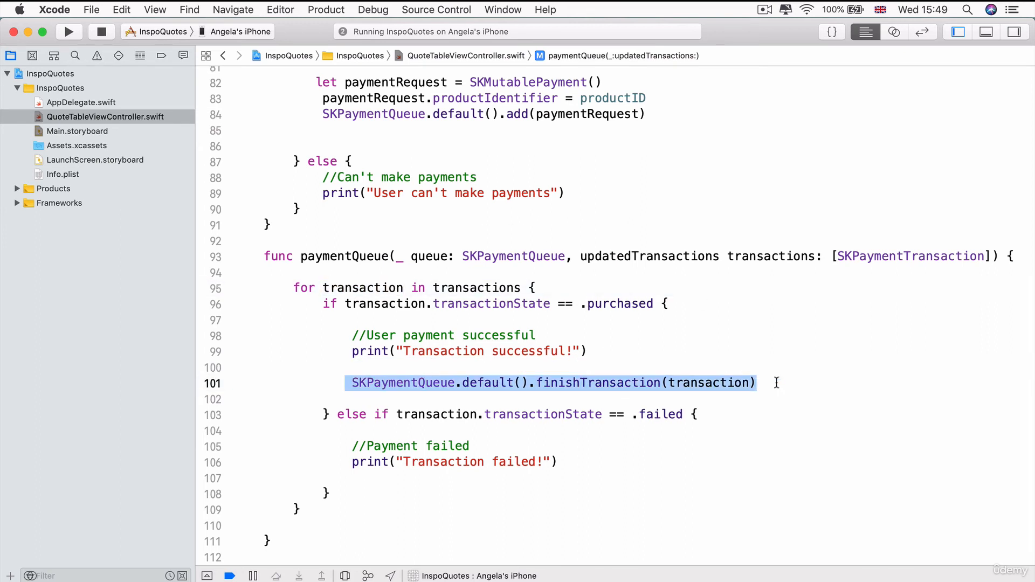
{"action": "key", "text": "super+c"}
{"action": "left_click", "coordinate": [587, 462]}
{"action": "key", "text": "Return"}
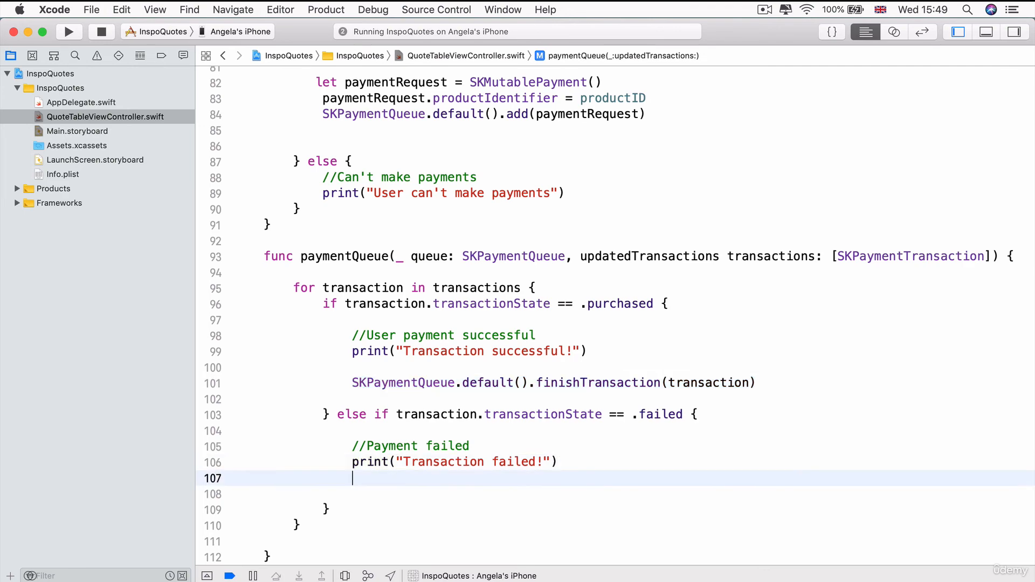
{"action": "key", "text": "Return"}
{"action": "key", "text": "super+v"}
Review the failed branch and open blank lines below its failure message
{"action": "scroll", "coordinate": [397, 347], "scroll_direction": "down", "scroll_amount": 3}
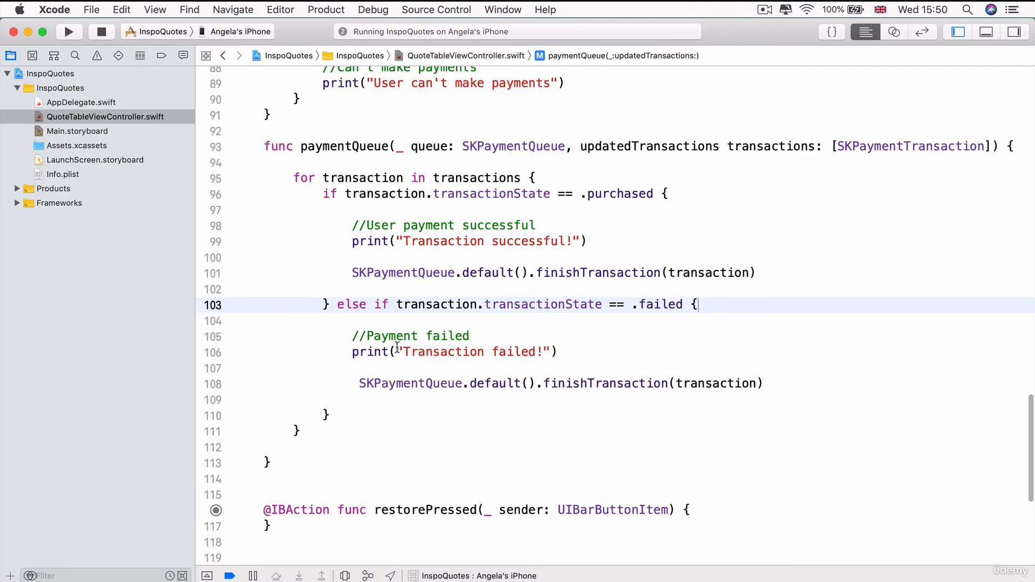
{"action": "left_click", "coordinate": [334, 414]}
{"action": "left_click_drag", "start_coordinate": [334, 414], "coordinate": [336, 305]}
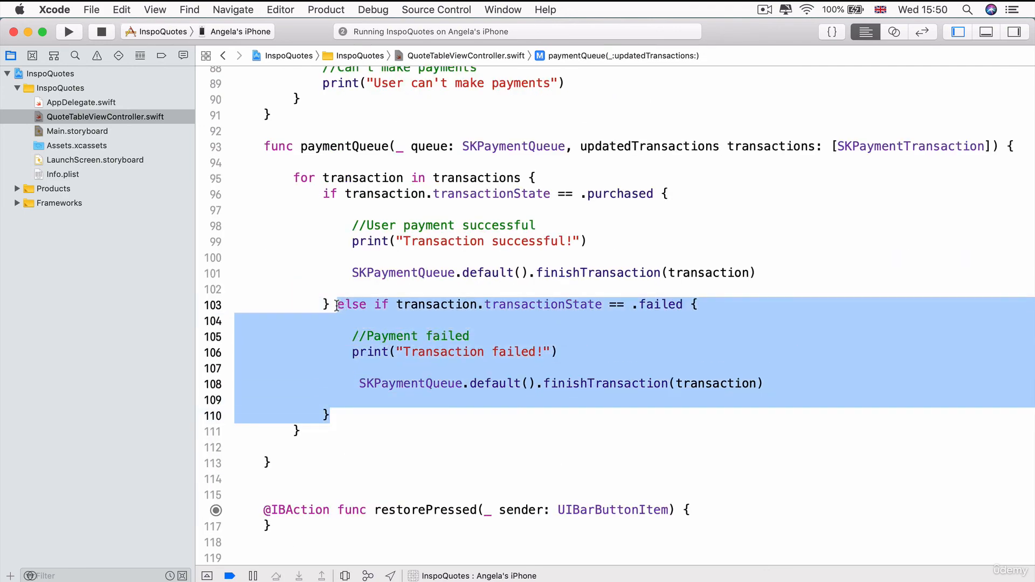
{"action": "left_click", "coordinate": [589, 333]}
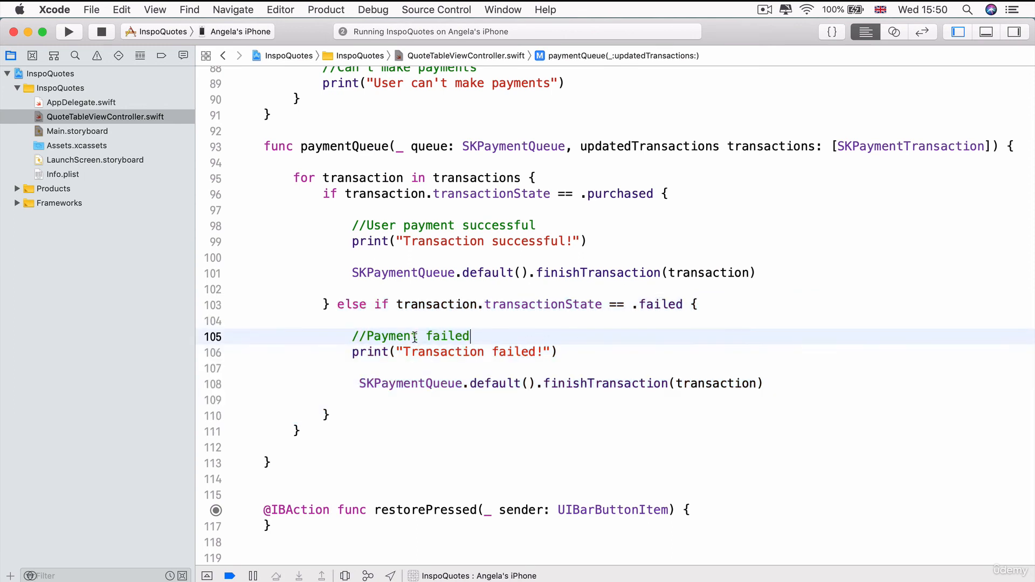
{"action": "left_click_drag", "start_coordinate": [349, 337], "coordinate": [578, 344]}
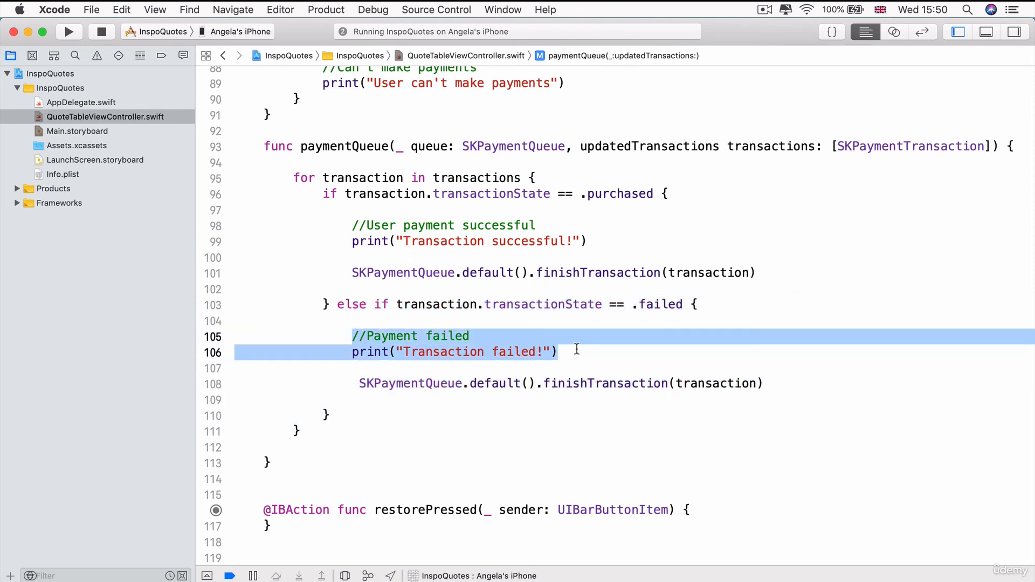
{"action": "left_click", "coordinate": [576, 349]}
{"action": "key", "text": "Return"}
{"action": "key", "text": "Return"}
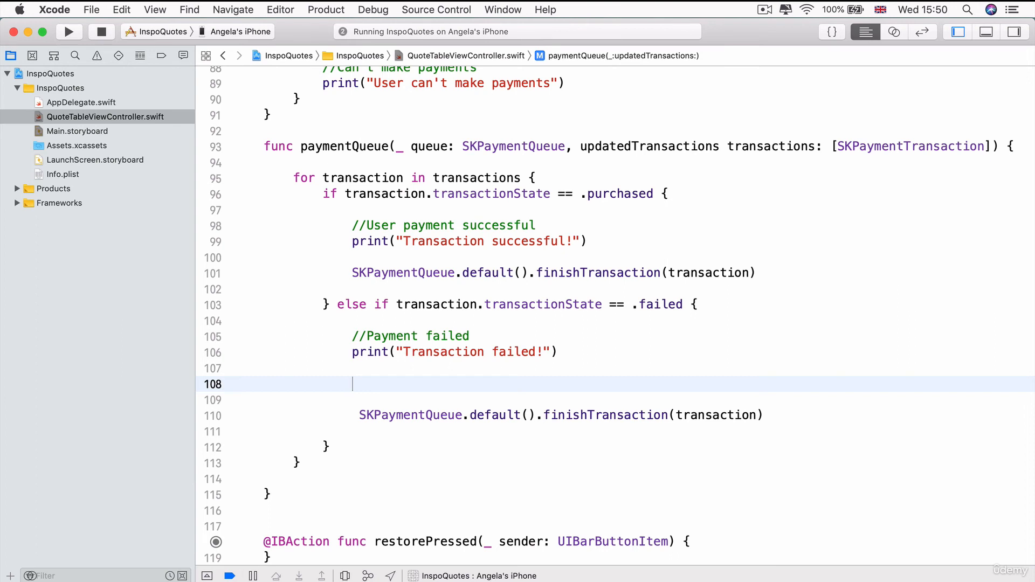
Add 'if let error = transaction.error' with 'let errorDescription = error.localizedDescription' inside
{"action": "type", "text": "if le"}
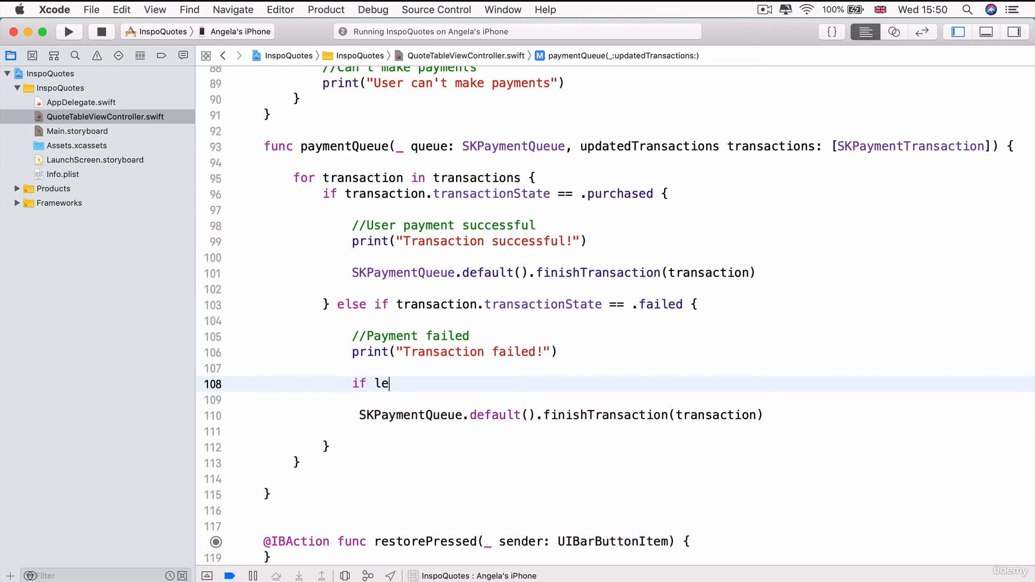
{"action": "type", "text": "t error = t"}
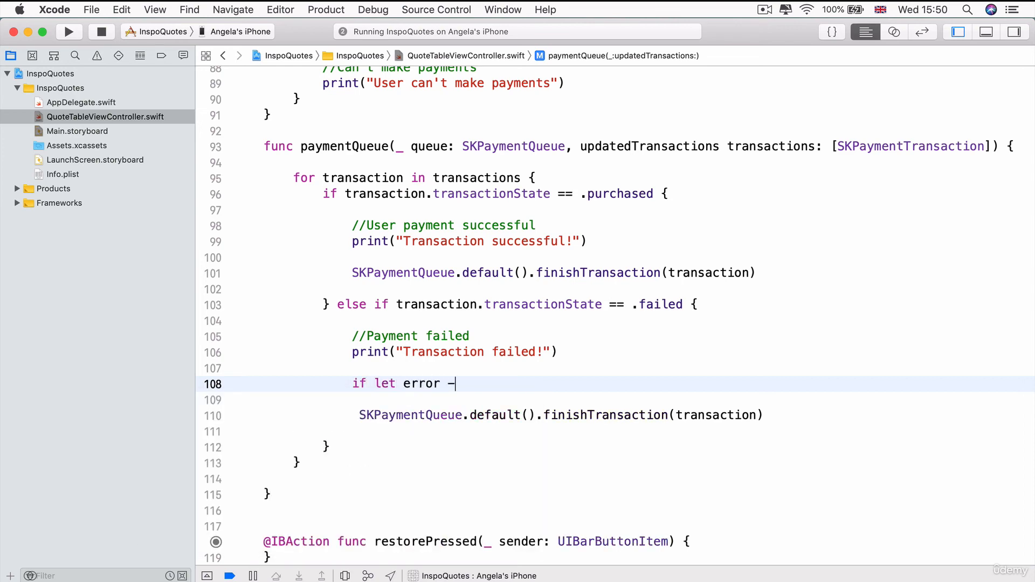
{"action": "type", "text": "rans"}
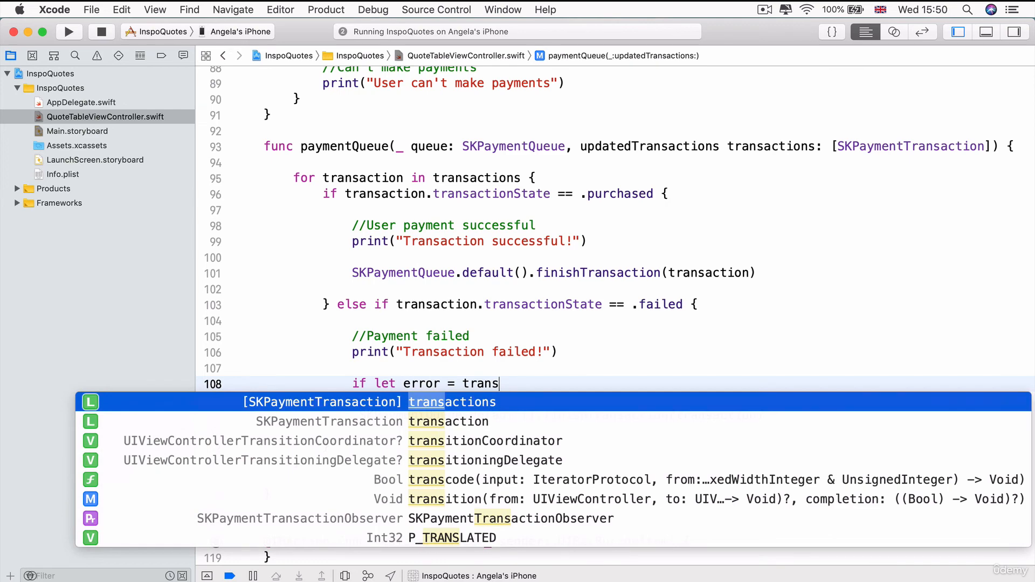
{"action": "key", "text": "Down"}
{"action": "key", "text": "Return"}
{"action": "type", "text": ".error"}
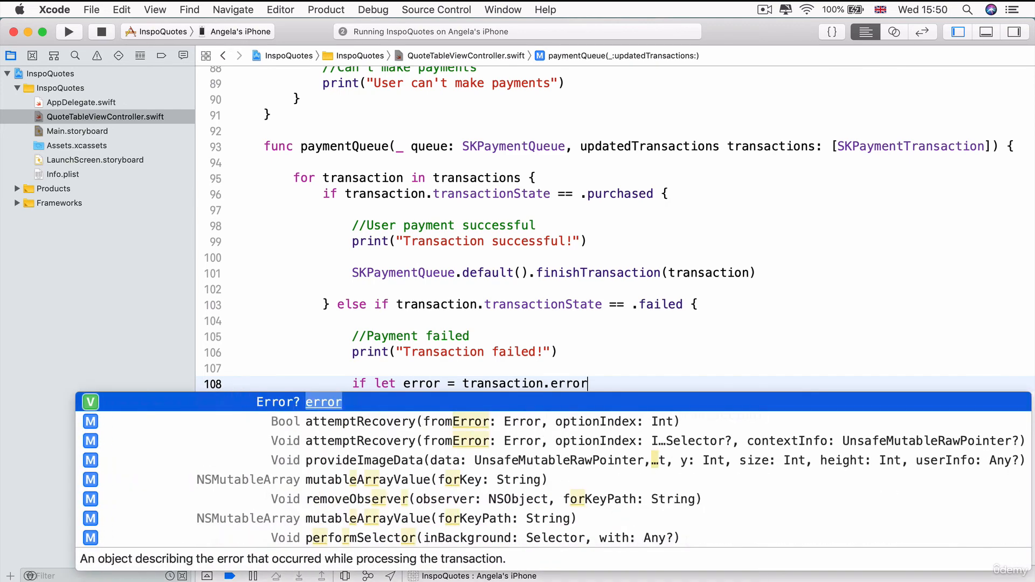
{"action": "type", "text": " {"}
{"action": "key", "text": "Return"}
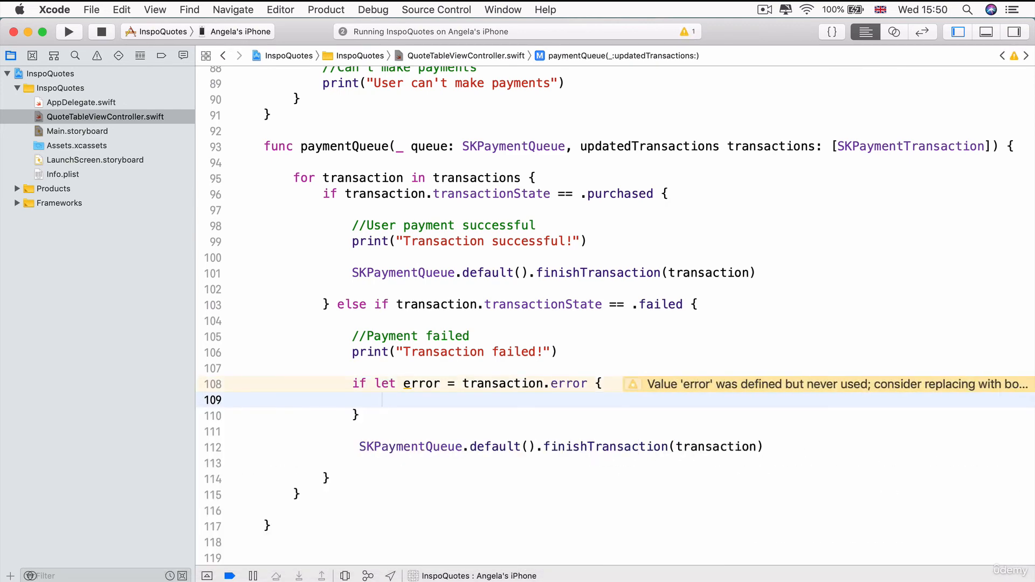
{"action": "type", "text": "let"}
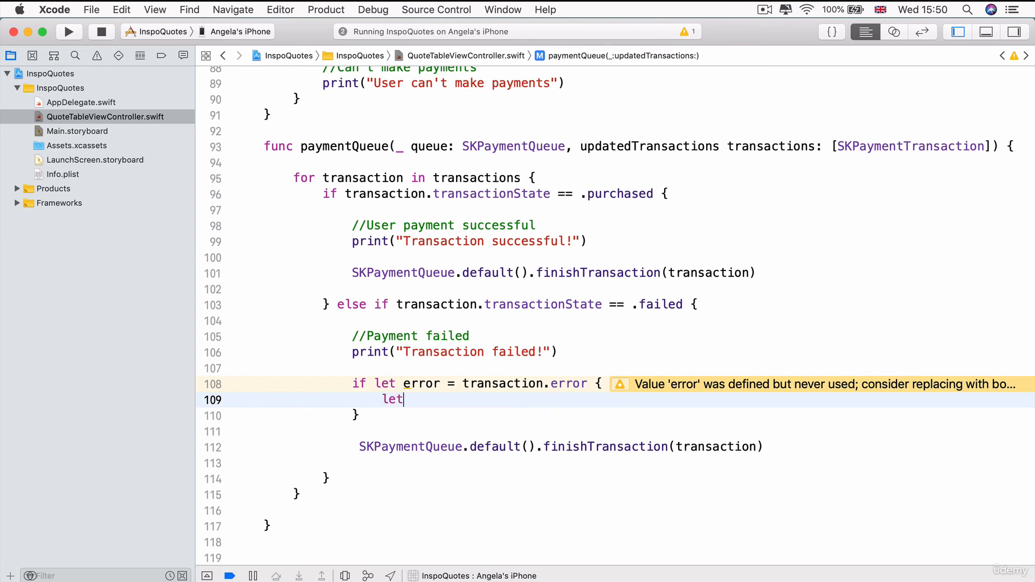
{"action": "type", "text": " errorDescription = error.lo"}
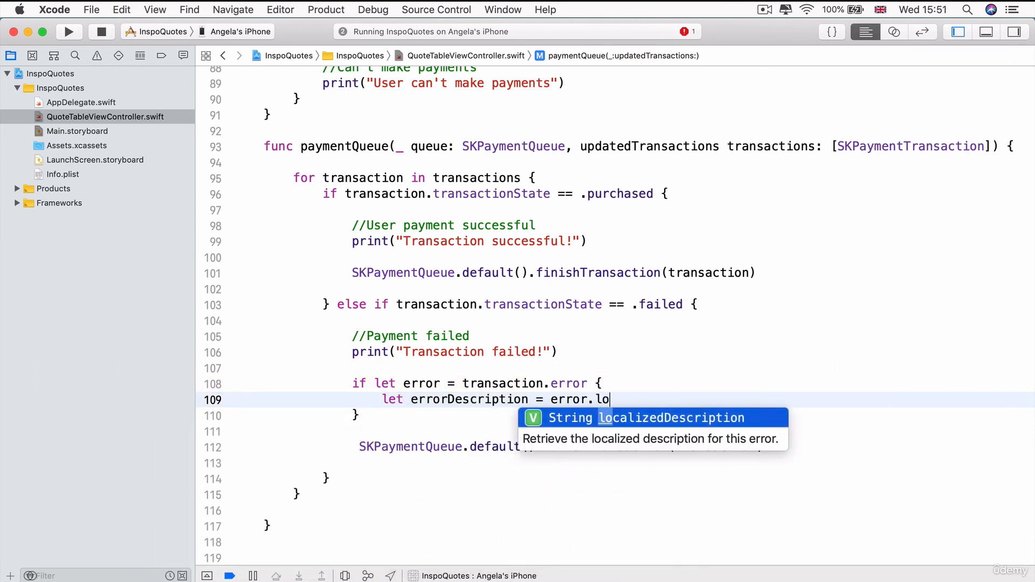
{"action": "key", "text": "Return"}
{"action": "key", "text": "Return"}
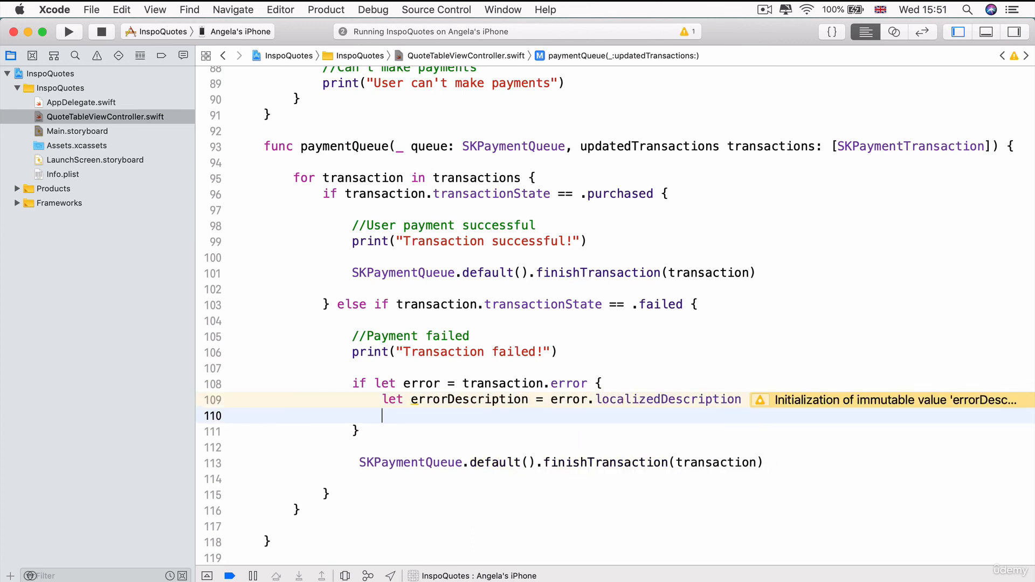
Move the print inside the check as 'Transaction failed due to error: \(errorDescription)' and remove extra blank lines
{"action": "left_click_drag", "start_coordinate": [560, 351], "coordinate": [351, 352]}
{"action": "key", "text": "super+c"}
{"action": "key", "text": "super+x"}
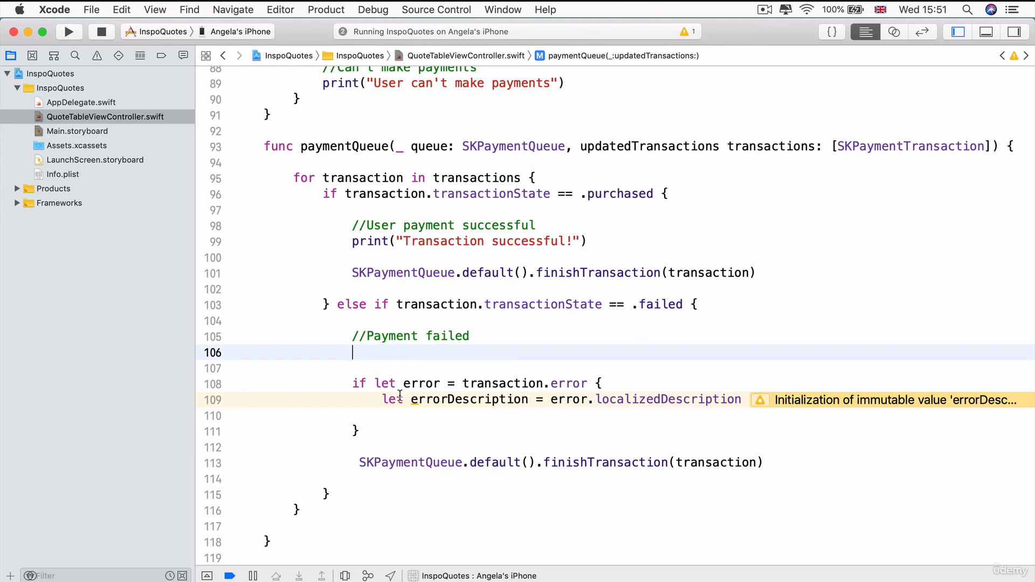
{"action": "left_click", "coordinate": [552, 415]}
{"action": "key", "text": "super+v"}
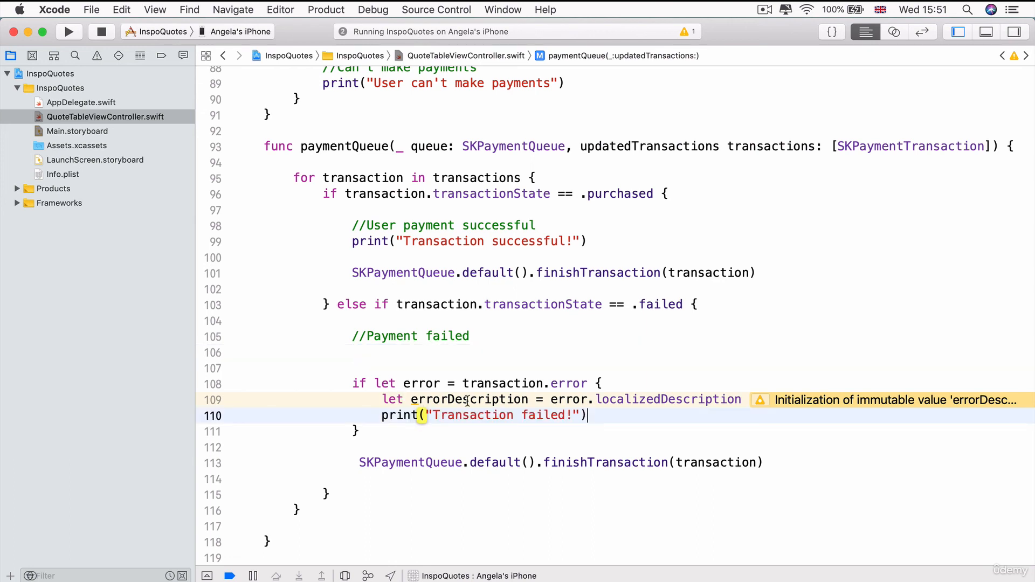
{"action": "left_click", "coordinate": [575, 415]}
{"action": "key", "text": "BackSpace"}
{"action": "type", "text": "due to error"}
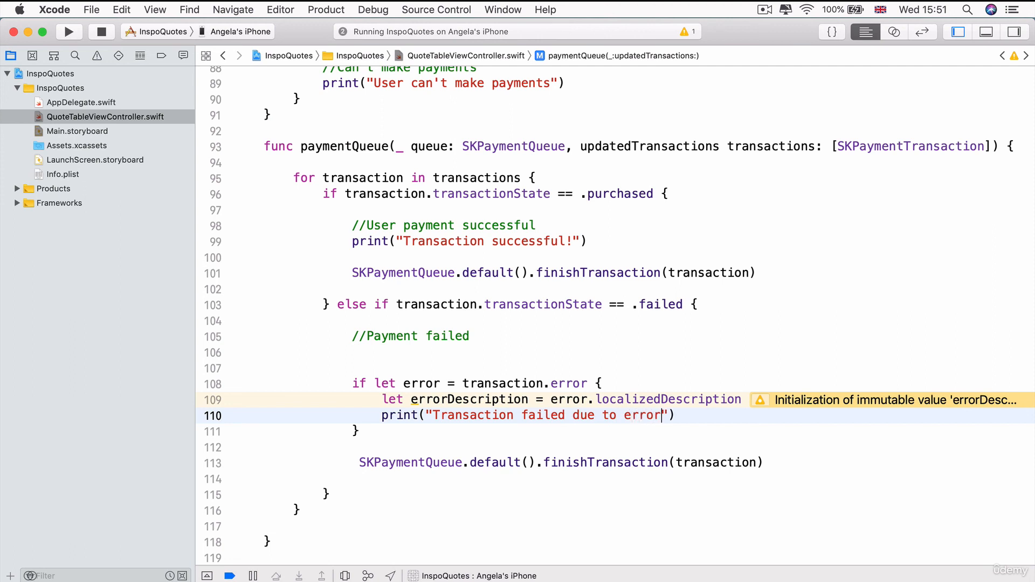
{"action": "type", "text": ": \\(err"}
{"action": "key", "text": "Down"}
{"action": "key", "text": "Return"}
{"action": "key", "text": "Right"}
{"action": "key", "text": "Right"}
{"action": "key", "text": "Right"}
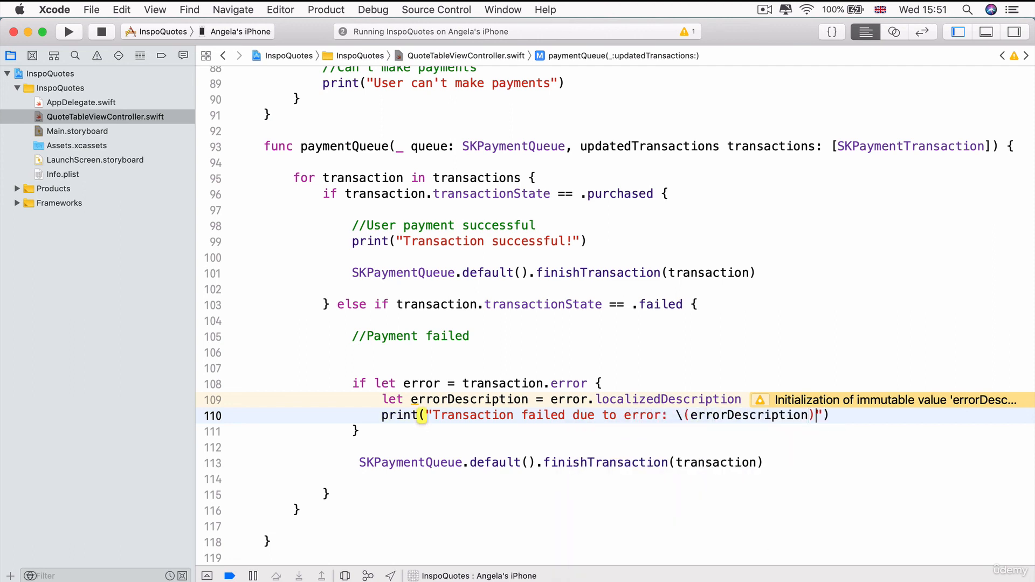
{"action": "key", "text": "Down"}
{"action": "key", "text": "Down"}
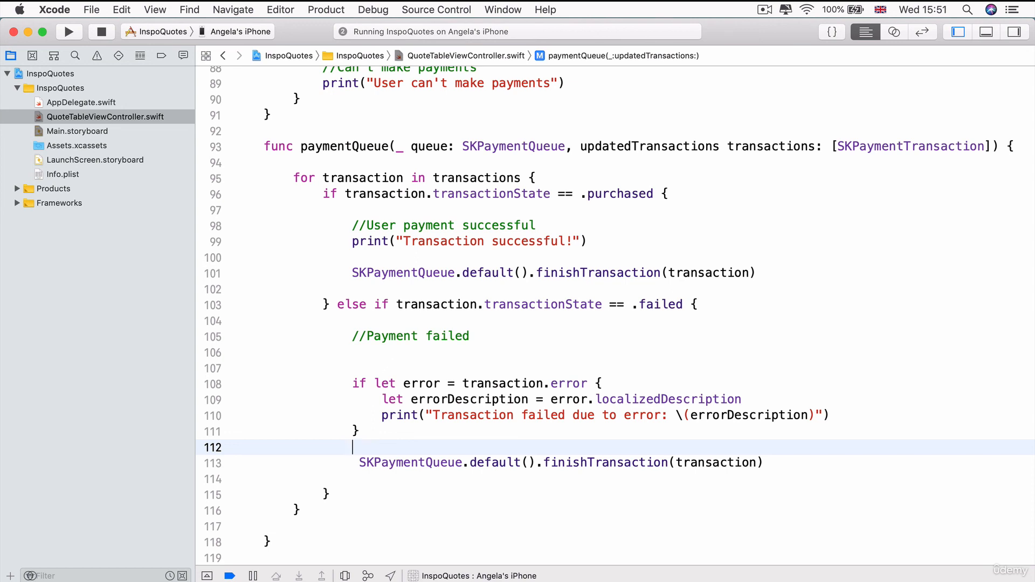
{"action": "left_click_drag", "start_coordinate": [406, 374], "coordinate": [189, 353]}
{"action": "key", "text": "BackSpace"}
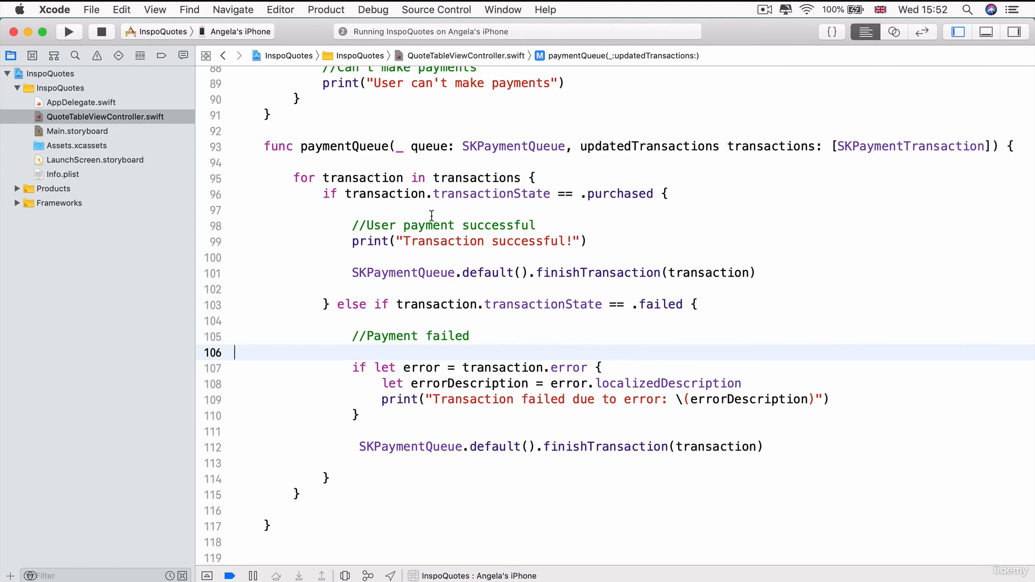
{"action": "scroll", "coordinate": [529, 372], "scroll_direction": "up", "scroll_amount": 20}
{"action": "scroll", "coordinate": [528, 372], "scroll_direction": "down", "scroll_amount": 5}
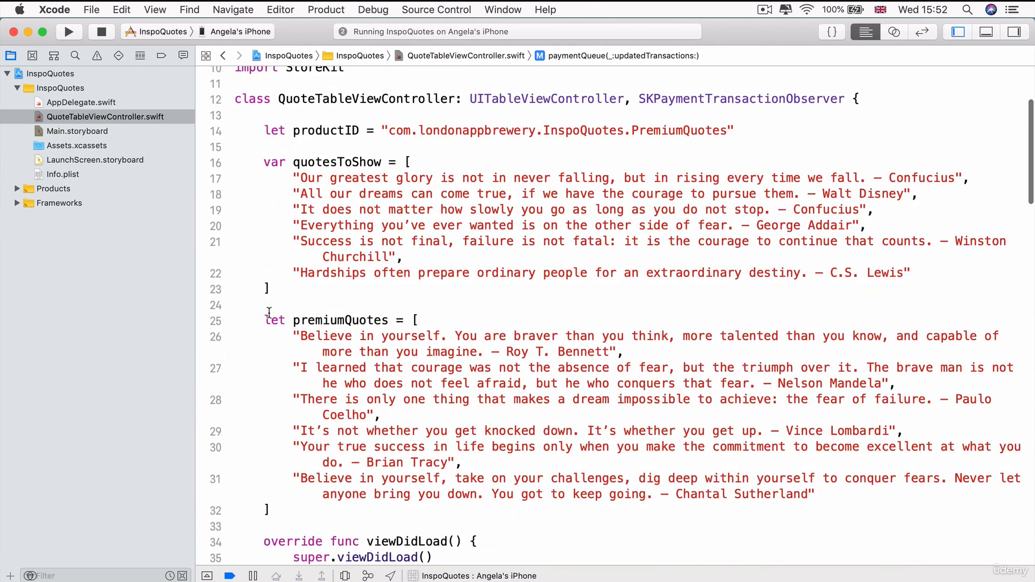
{"action": "left_click_drag", "start_coordinate": [264, 321], "coordinate": [300, 521]}
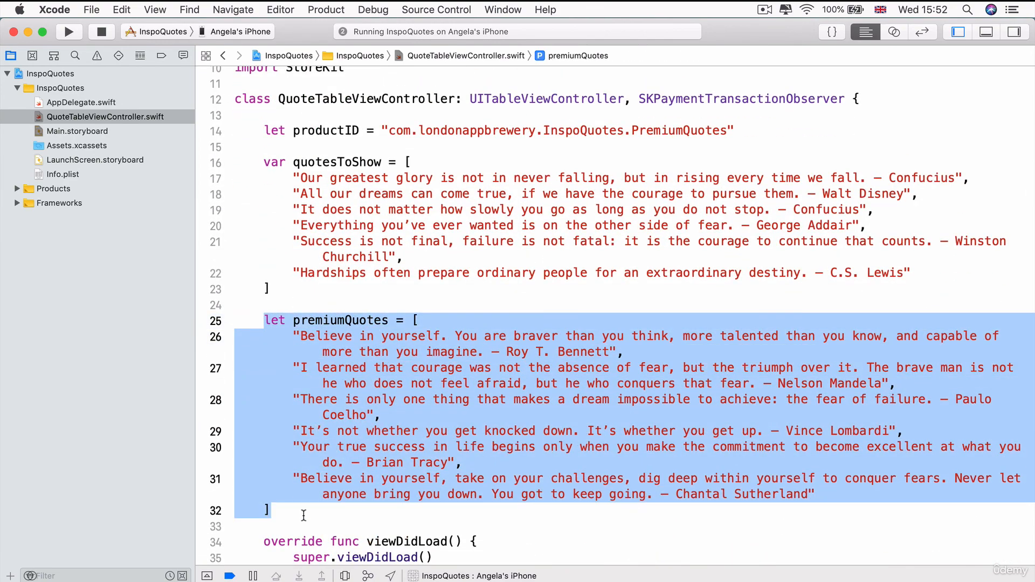
{"action": "left_click", "coordinate": [259, 160]}
{"action": "left_click_drag", "start_coordinate": [260, 157], "coordinate": [301, 282]}
{"action": "scroll", "coordinate": [304, 286], "scroll_direction": "down", "scroll_amount": 15}
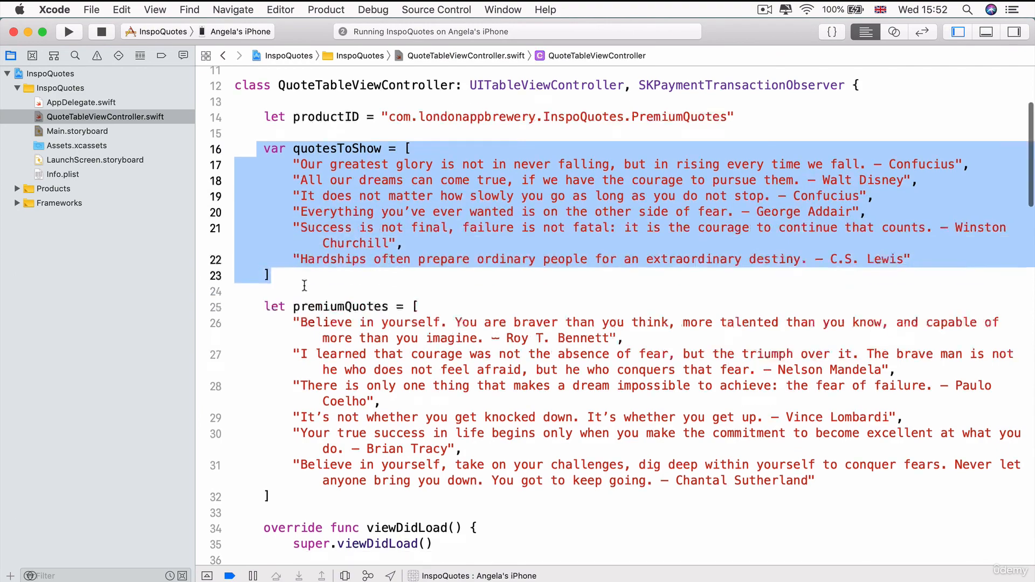
{"action": "scroll", "coordinate": [304, 285], "scroll_direction": "down", "scroll_amount": 6}
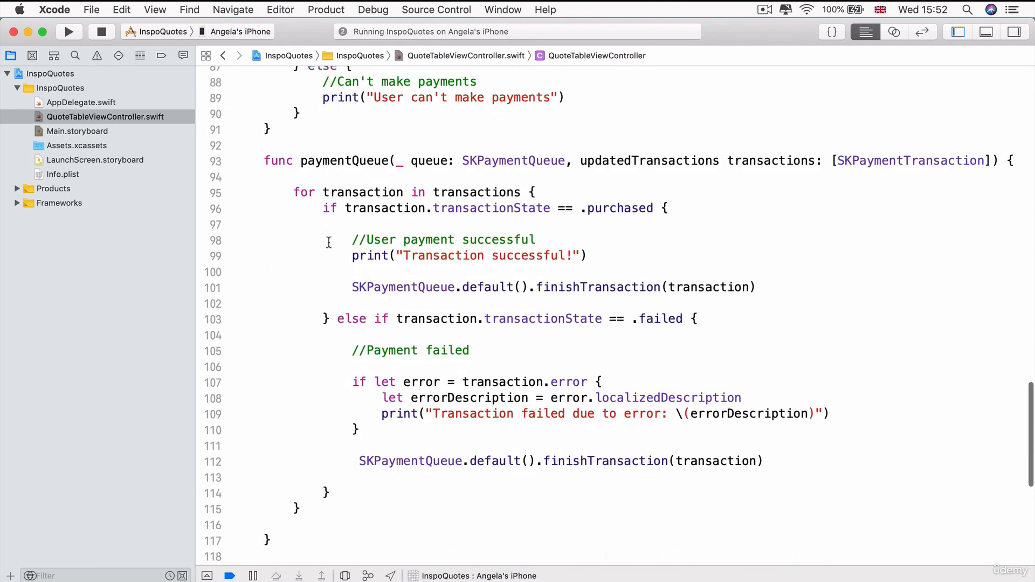
{"action": "left_click_drag", "start_coordinate": [323, 208], "coordinate": [328, 317]}
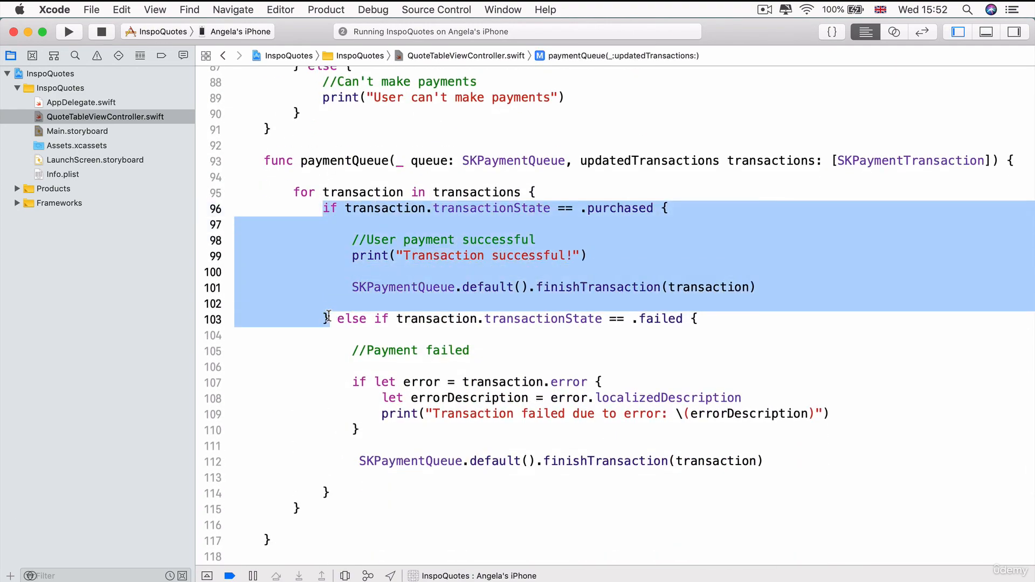